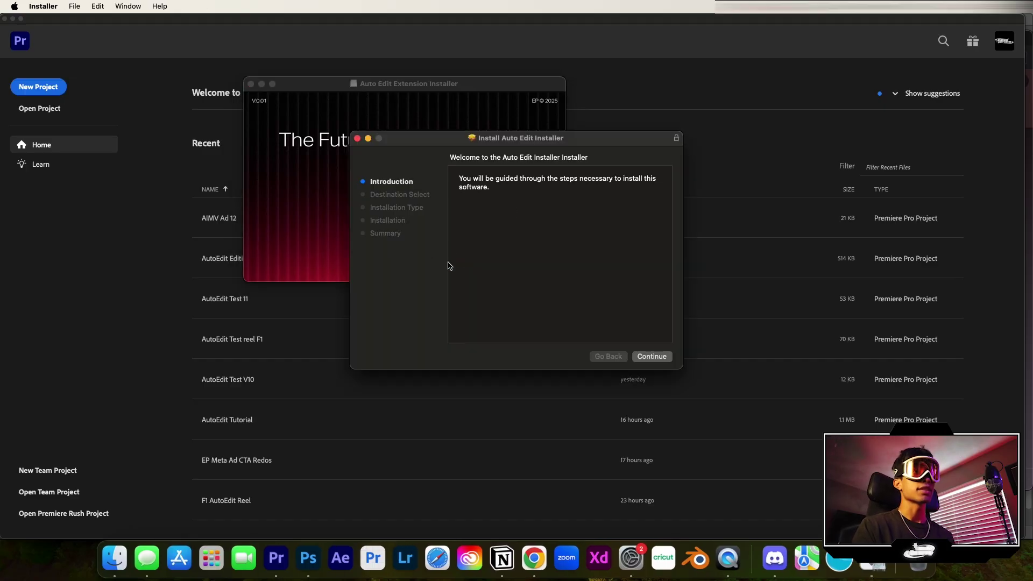
# Advance the Auto Edit installer to the installation type stage, close it, and quit Premiere Pro.
pyautogui.click(652, 358)
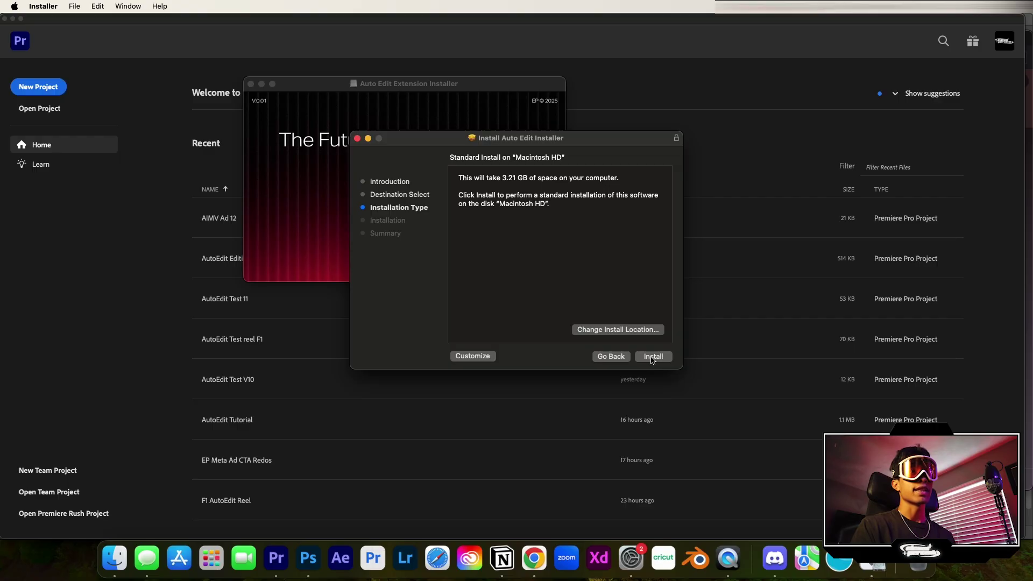
pyautogui.click(357, 138)
pyautogui.rightClick(292, 558)
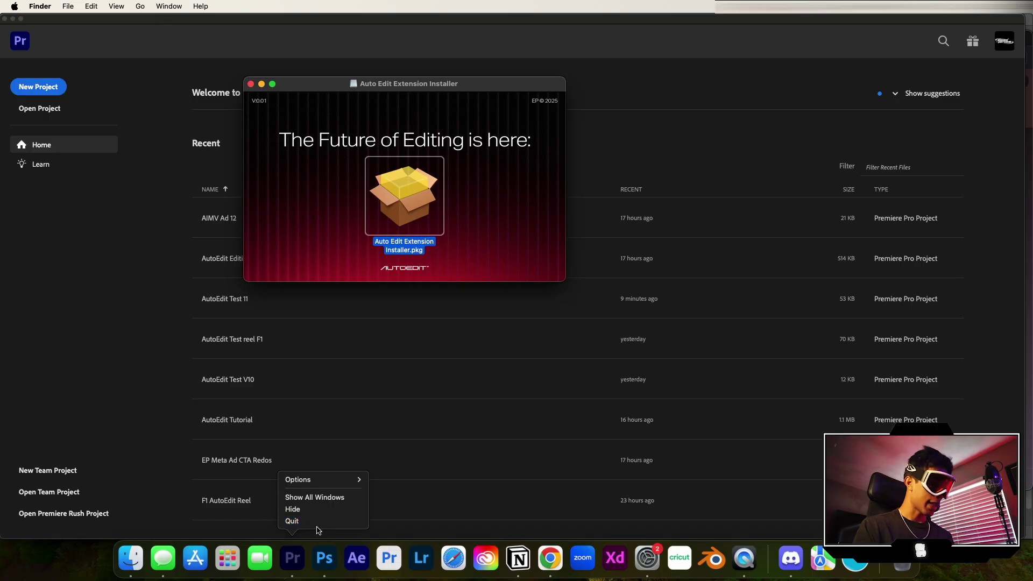
pyautogui.click(293, 521)
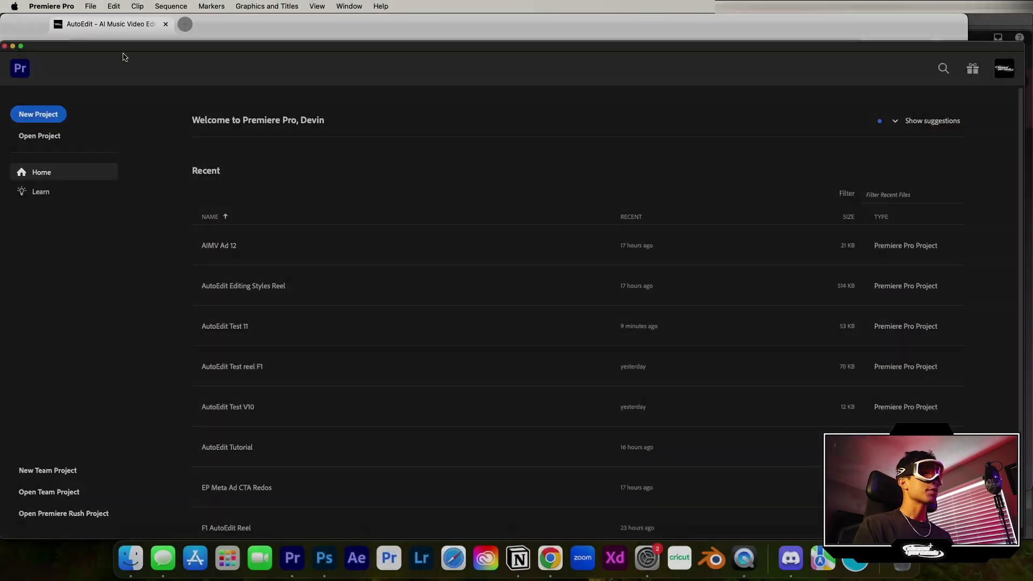
# Create a new project named AutoEdit Test V12 in the default location with no template.
pyautogui.click(54, 87)
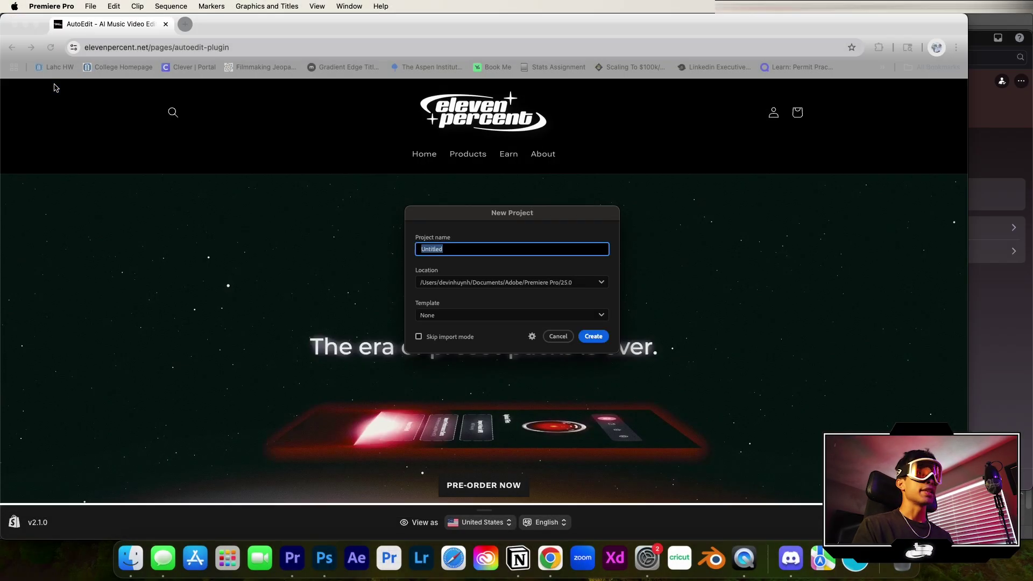
pyautogui.write('Auto')
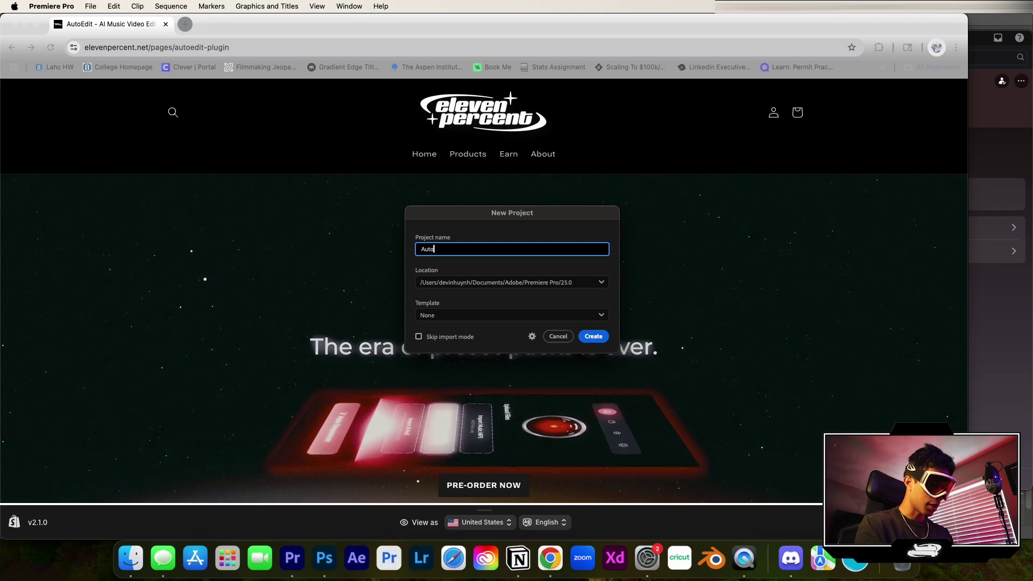
pyautogui.write('Edit Test')
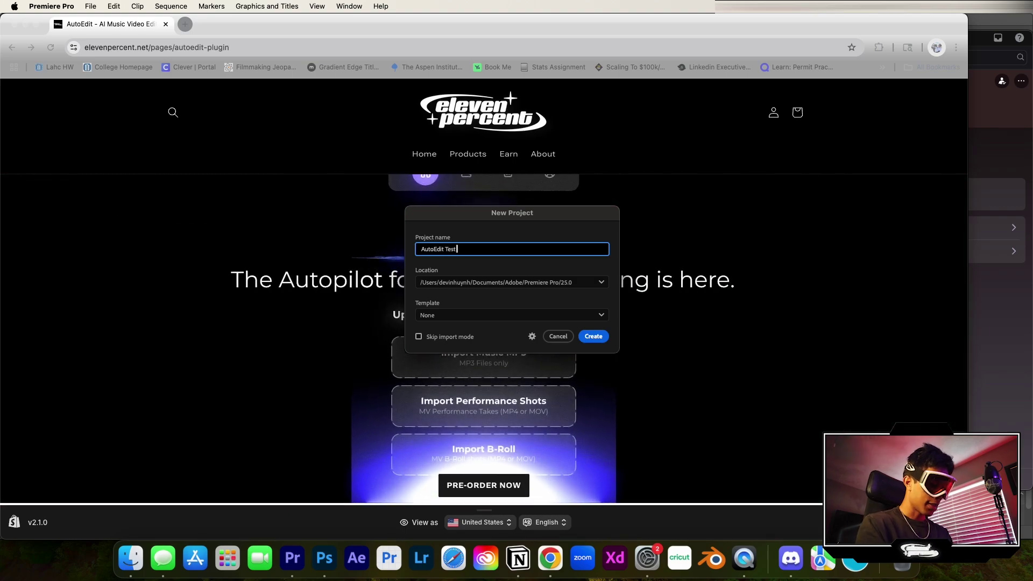
pyautogui.write(' V12')
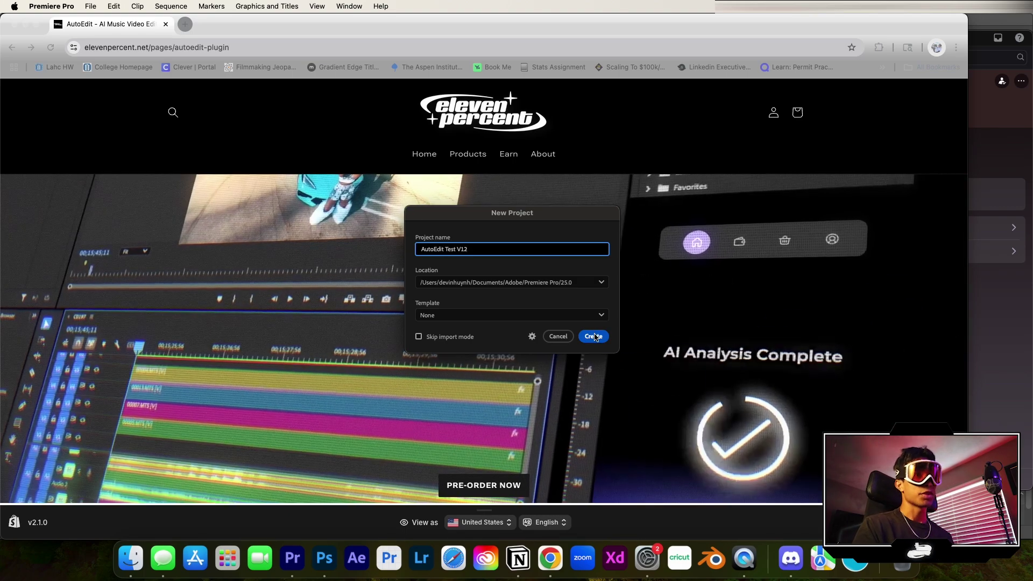
pyautogui.click(594, 337)
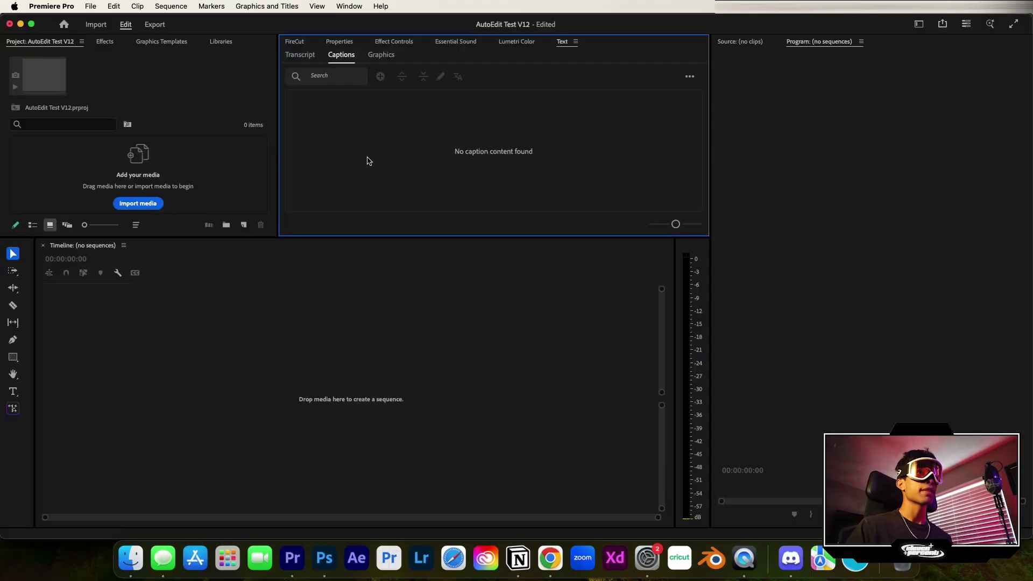
# Open the Auto Edit extension and reposition its floating window.
pyautogui.click(350, 6)
pyautogui.moveTo(366, 52)
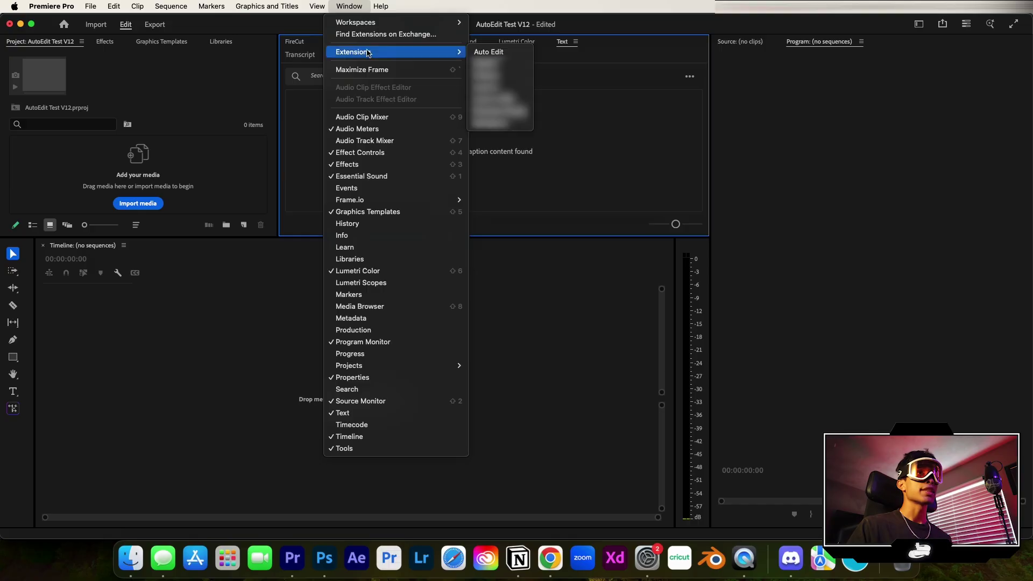
pyautogui.click(487, 52)
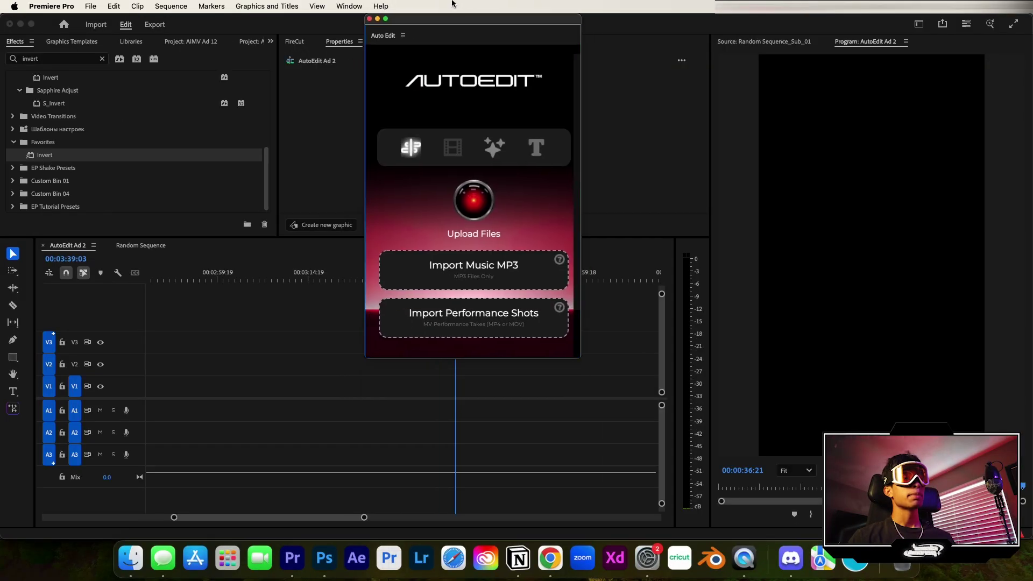
pyautogui.moveTo(404, 38); pyautogui.dragTo(387, 74)
pyautogui.click(385, 67)
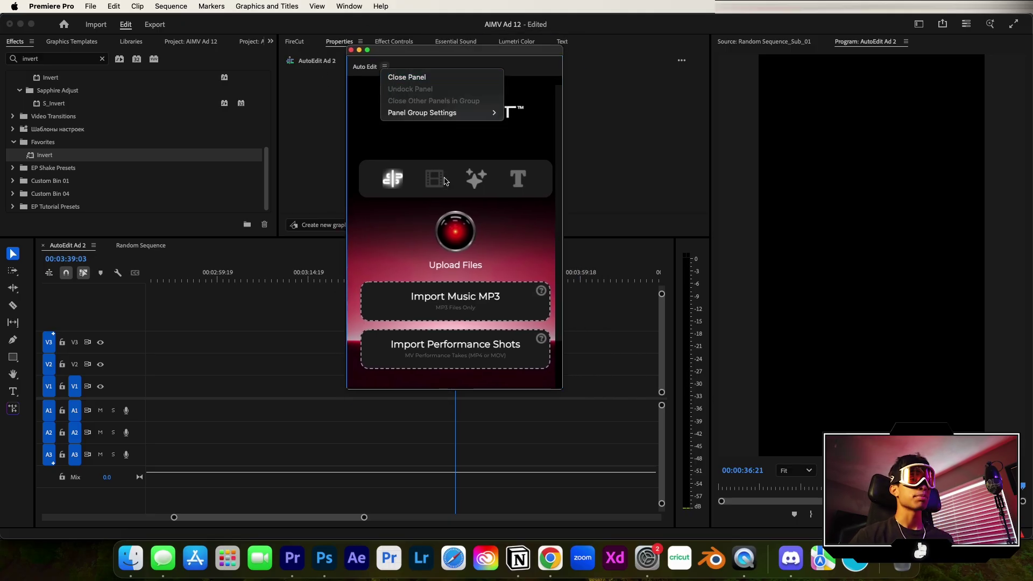
pyautogui.click(387, 153)
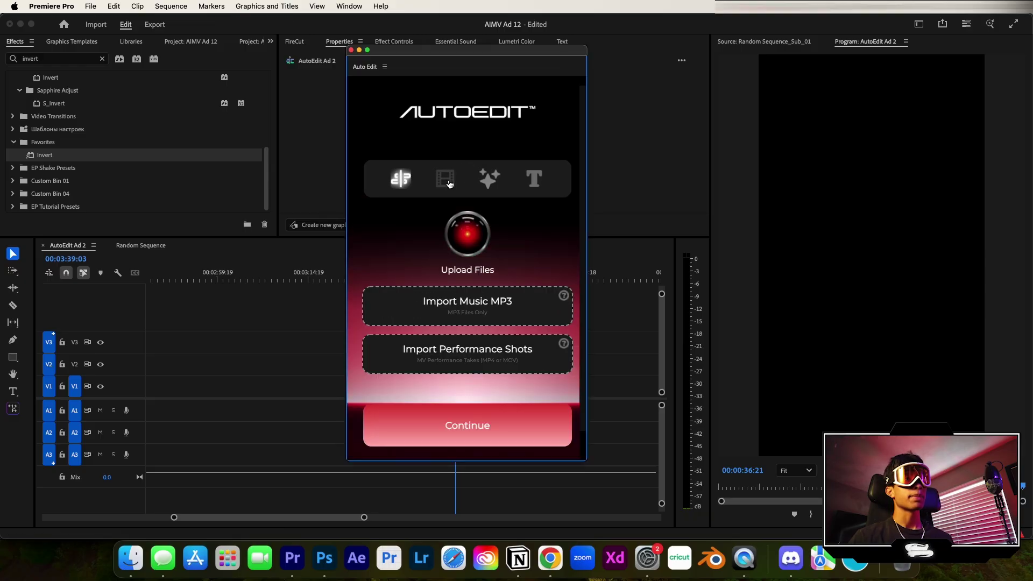
# Look through Auto Edit's film, effects and title sections.
pyautogui.click(440, 182)
pyautogui.click(492, 184)
pyautogui.click(539, 184)
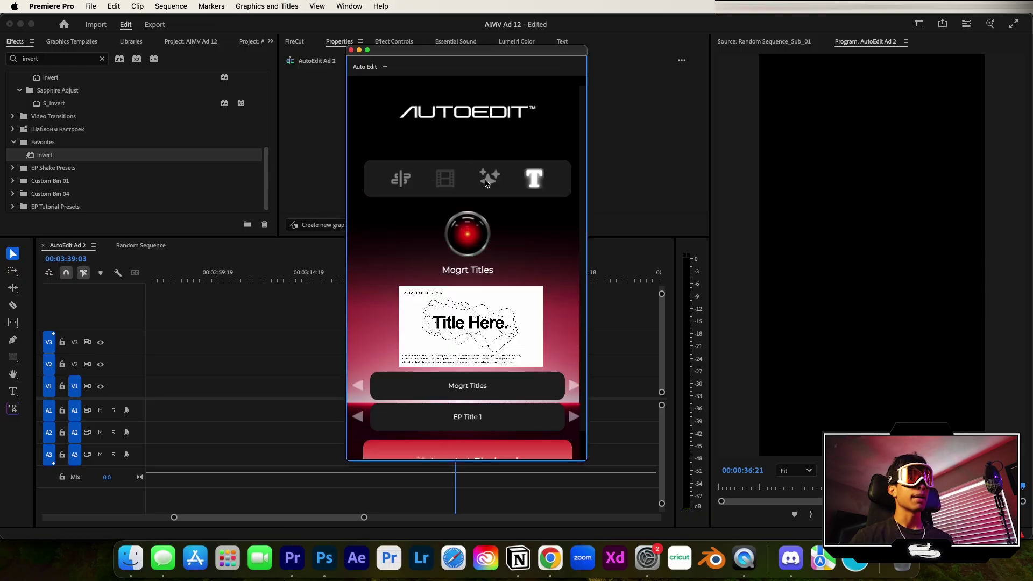
# Open the roadmap release plan from Auto Edit's film section, dismiss the discount offer, and examine the Road Map on the web page.
pyautogui.click(445, 186)
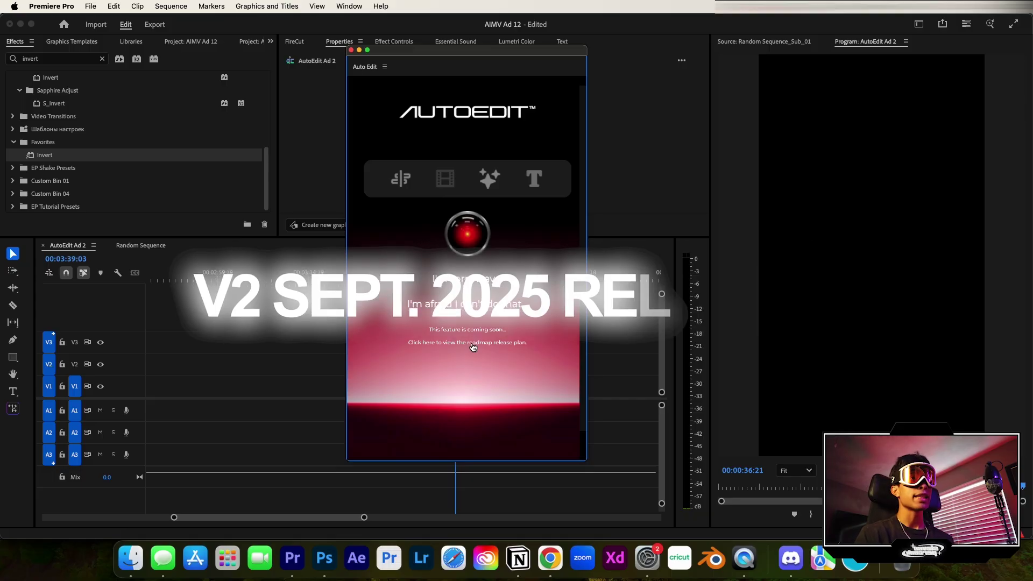
pyautogui.click(473, 343)
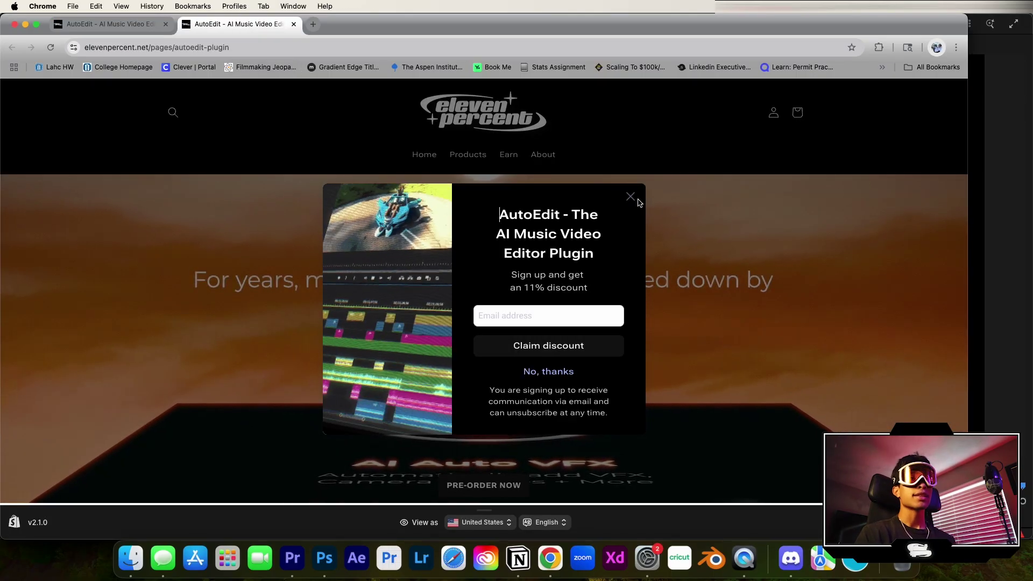
pyautogui.click(631, 196)
pyautogui.scroll(-10, 587, 303)
pyautogui.scroll(-8, 586, 305)
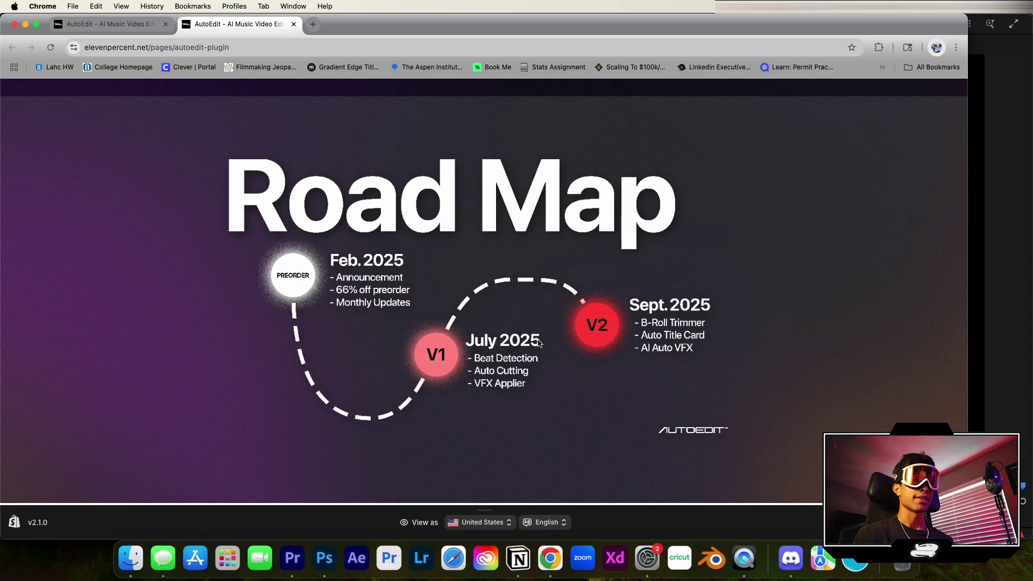
pyautogui.scroll(-2, 539, 343)
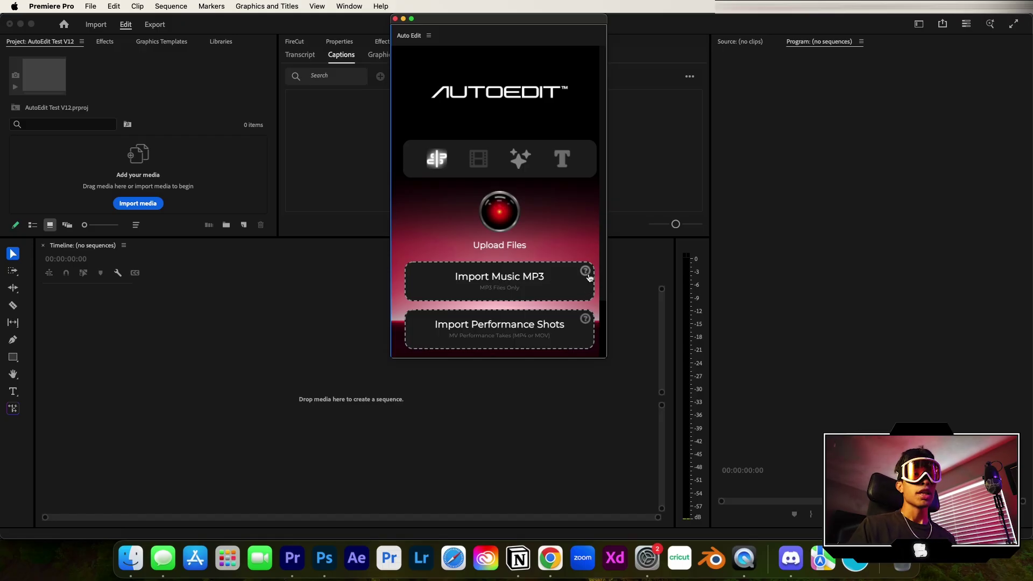
# Import Outtastate Audio.mp3 from the 18BabyL Music Video folder as the Auto Edit music file.
pyautogui.moveTo(589, 277)
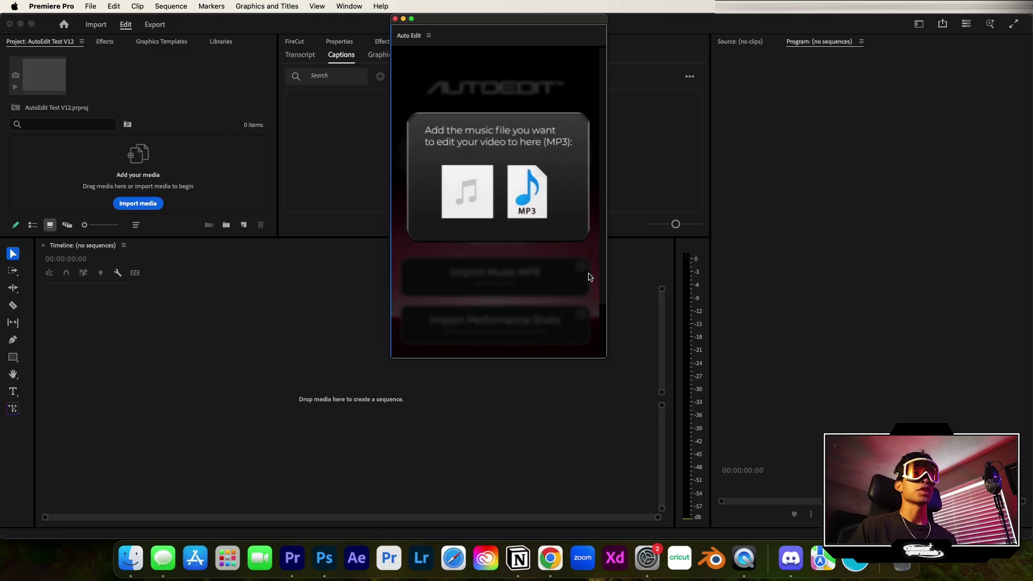
pyautogui.click(425, 277)
pyautogui.click(523, 56)
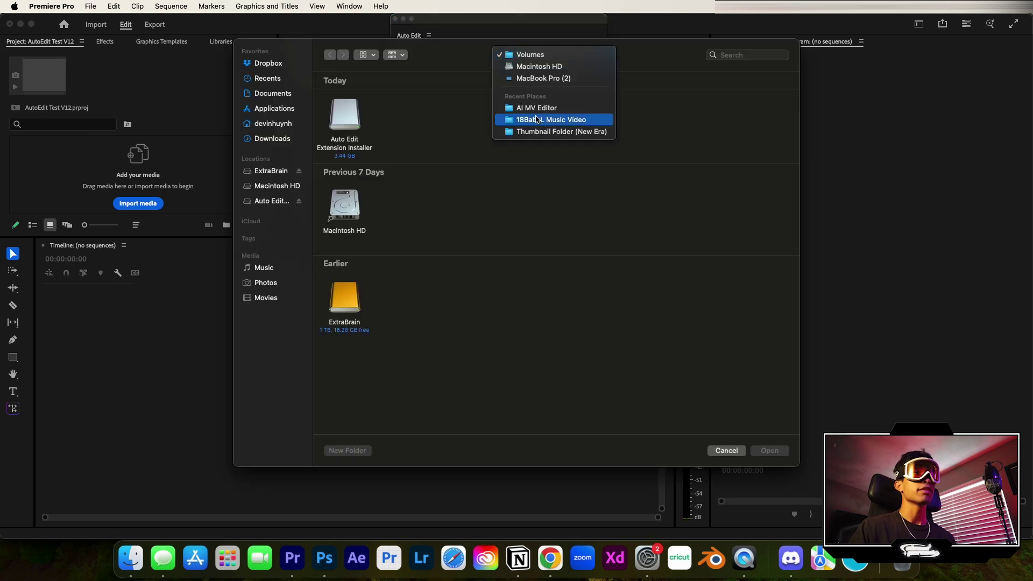
pyautogui.click(536, 119)
pyautogui.doubleClick(343, 115)
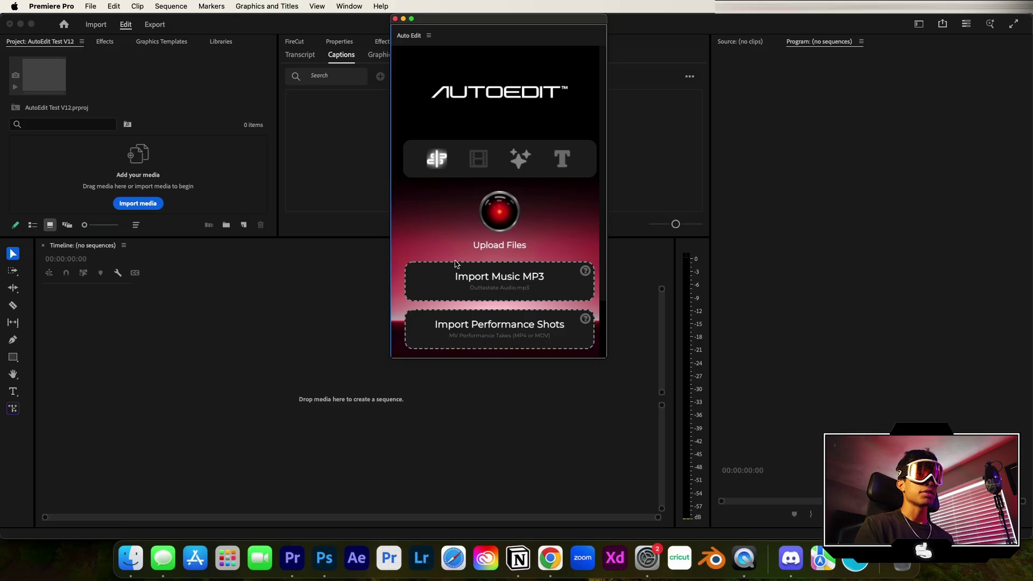
# Import C1856.MP4, C1857.MP4, C1858.MP4 and C1860.MP4 from the 18BabyL Music Video folder as the performance shots.
pyautogui.click(490, 333)
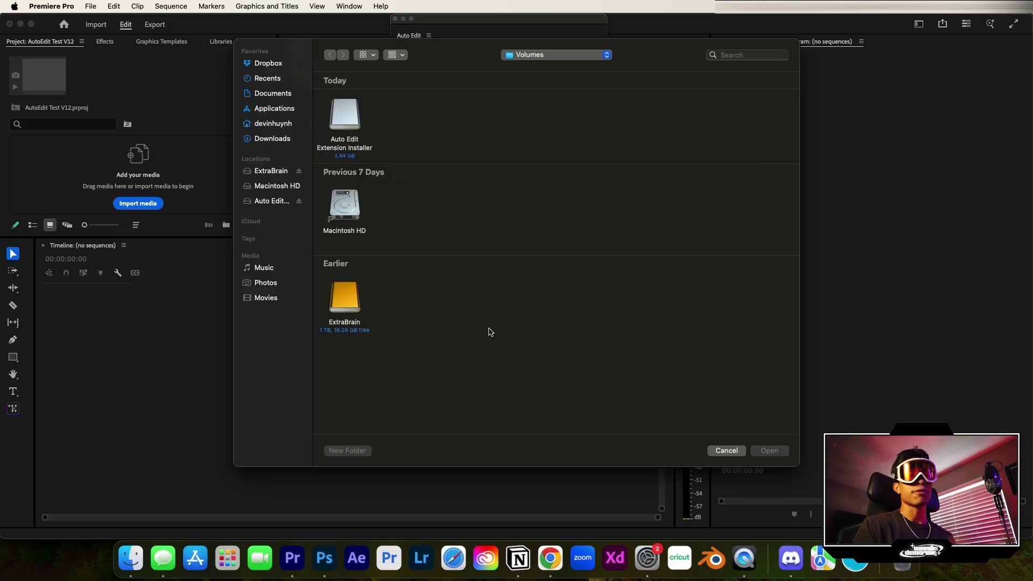
pyautogui.click(548, 58)
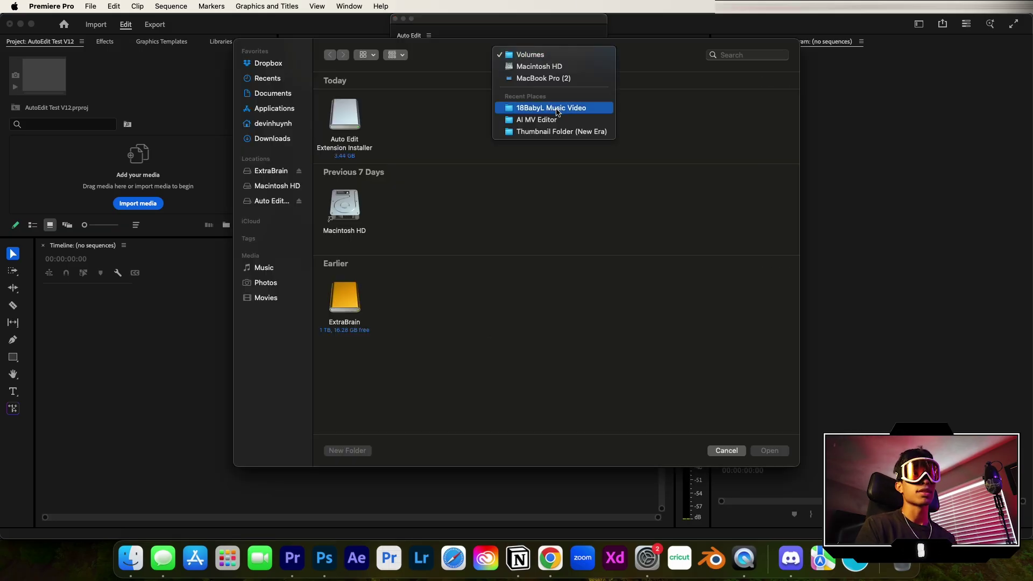
pyautogui.click(547, 120)
pyautogui.moveTo(560, 206); pyautogui.dragTo(707, 213)
pyautogui.keyDown('super'); pyautogui.click(341, 280); pyautogui.keyUp('super')
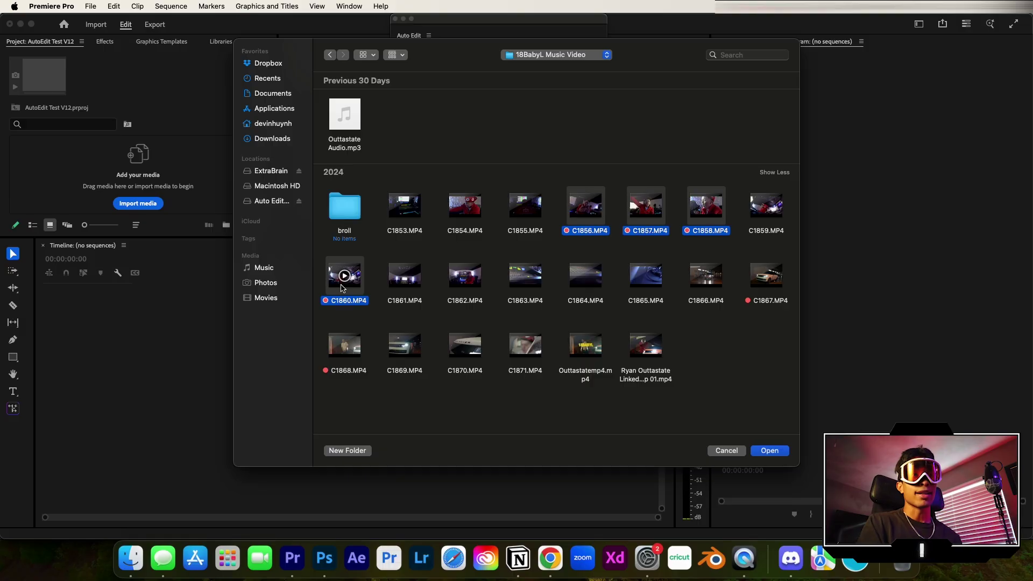
pyautogui.click(769, 451)
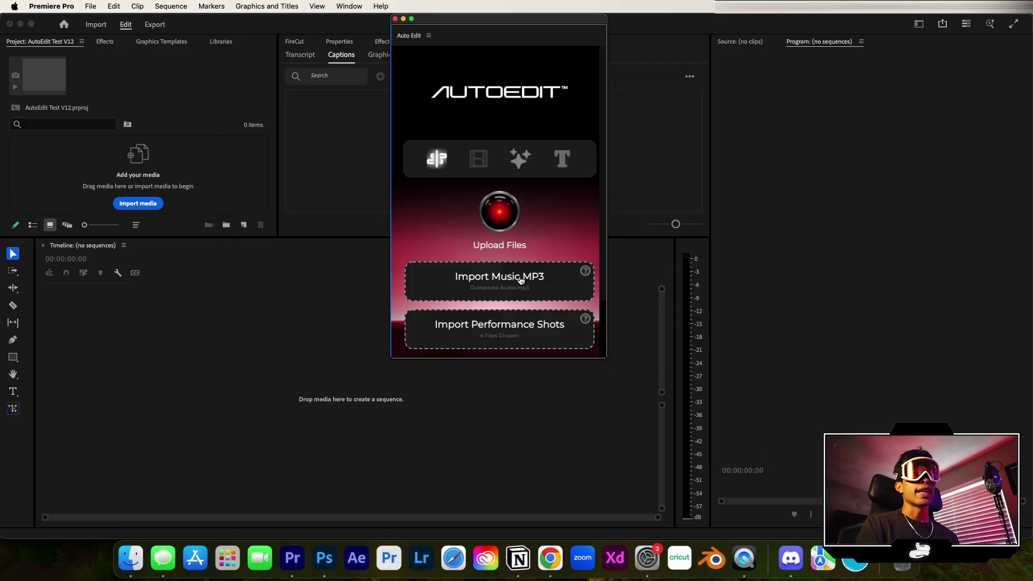
# Continue with the uploaded files to build the sequence, and enlarge the Auto Edit window.
pyautogui.scroll(-3, 520, 280)
pyautogui.click(517, 334)
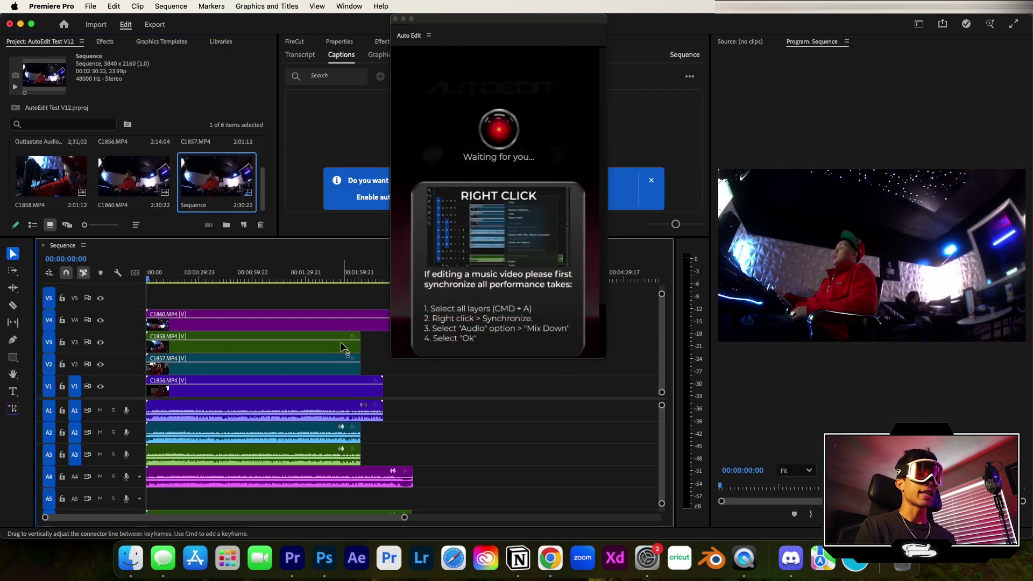
pyautogui.moveTo(606, 358); pyautogui.dragTo(607, 399)
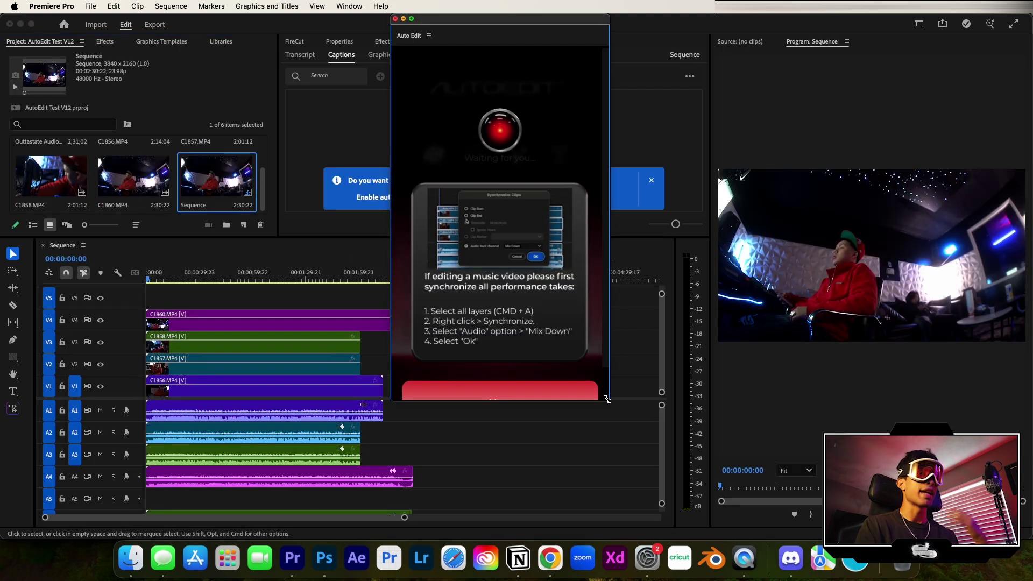
# Synchronize all timeline clips by audio track channel using Mix Down, and proceed to the Auto Edit settings.
pyautogui.moveTo(301, 294)
pyautogui.mouseDown()
pyautogui.moveTo(231, 378)
pyautogui.moveTo(309, 294)
pyautogui.mouseUp()
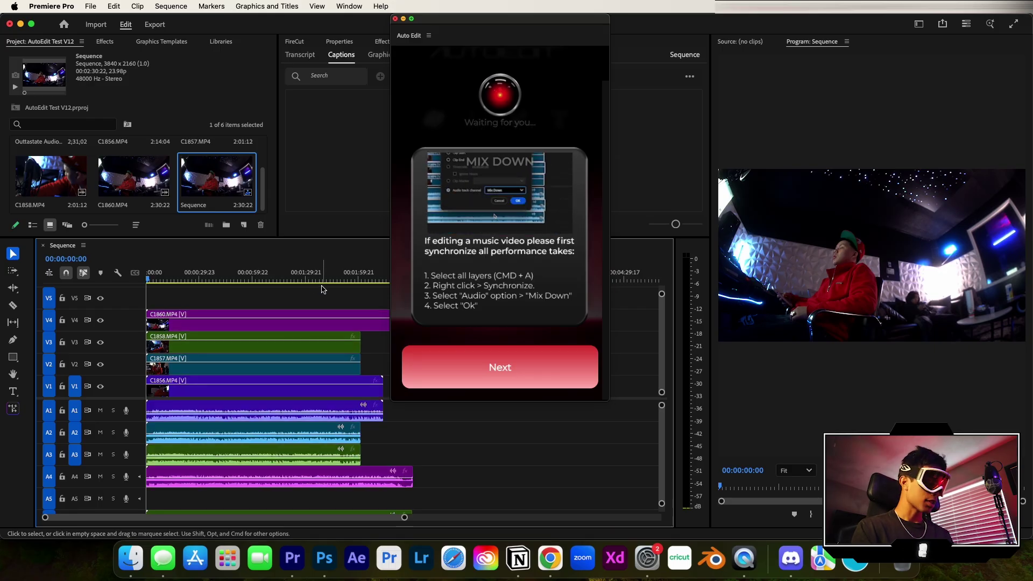
pyautogui.press('super+a')
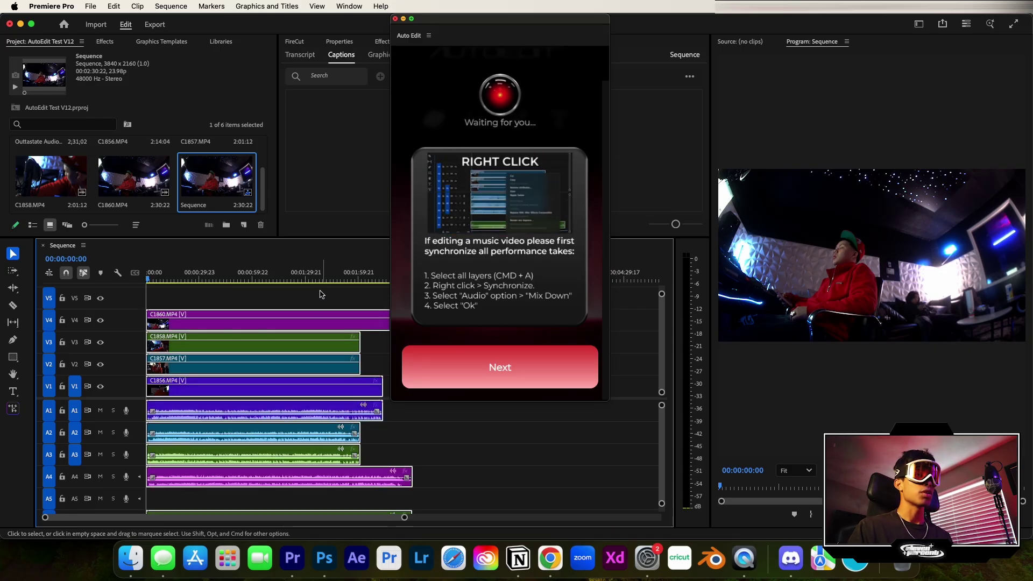
pyautogui.rightClick(320, 332)
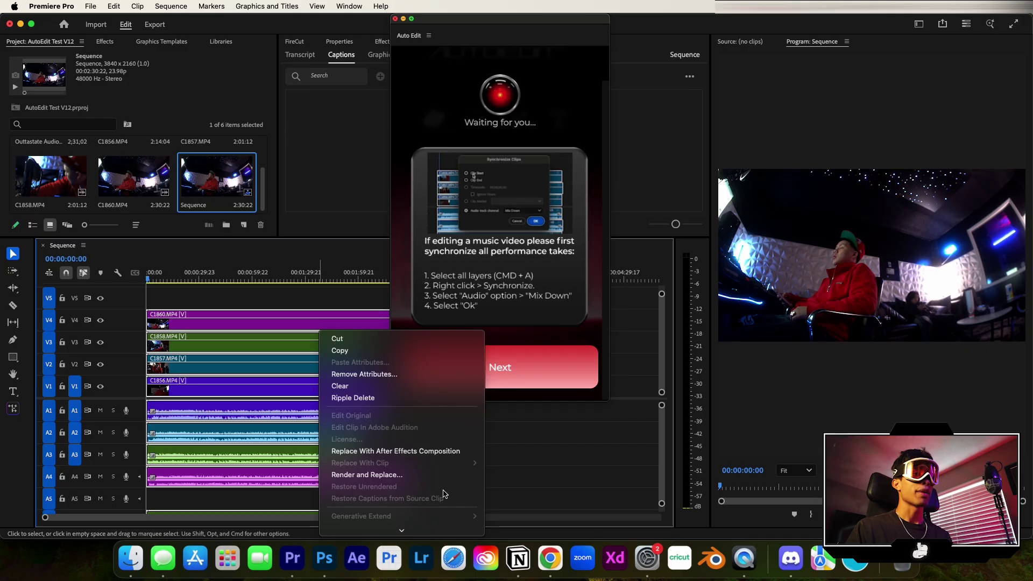
pyautogui.scroll(-5, 444, 494)
pyautogui.click(395, 381)
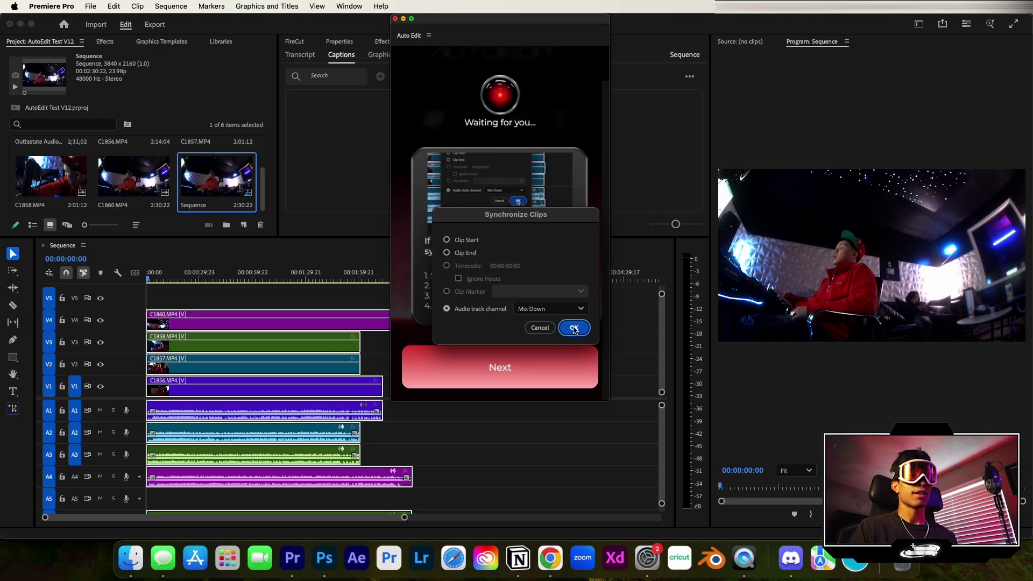
pyautogui.click(574, 329)
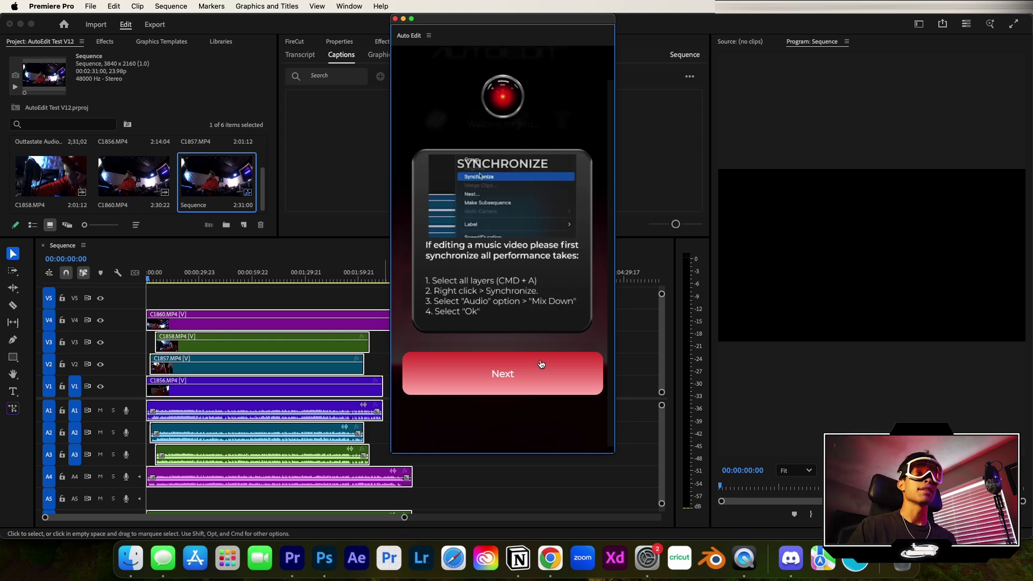
pyautogui.scroll(-3, 222, 452)
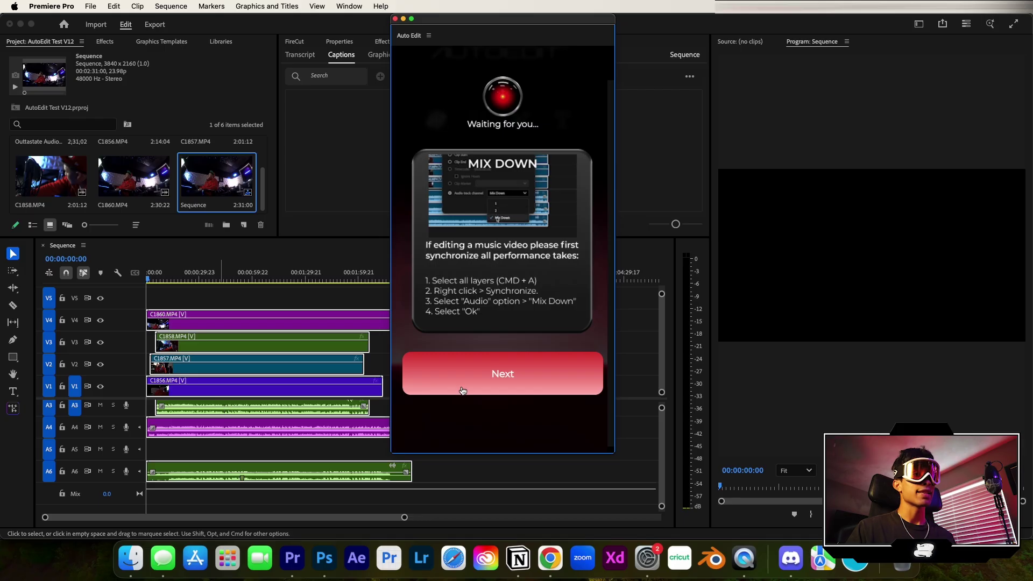
pyautogui.click(465, 388)
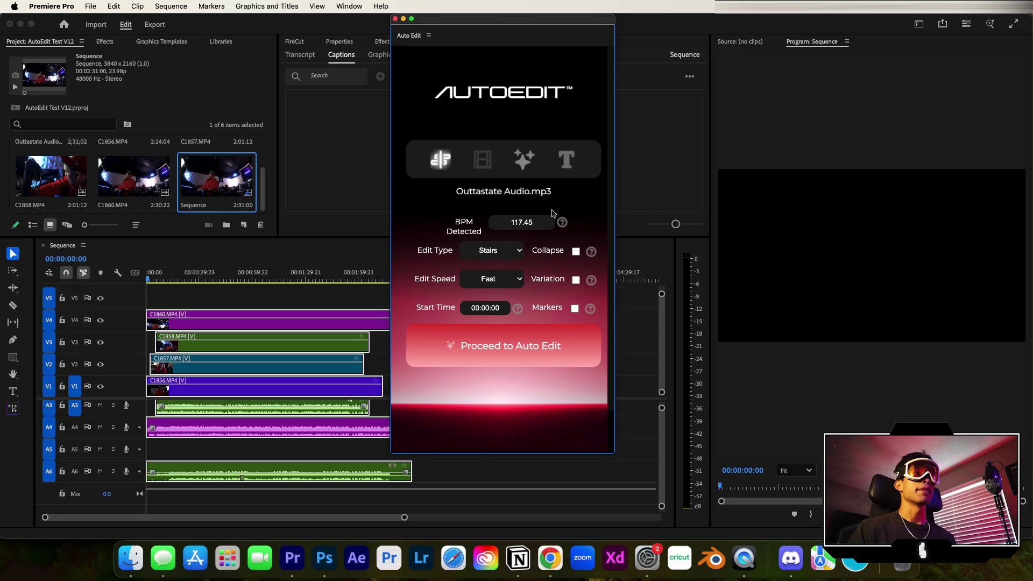
# Re-enter the song's BPM as 117.45 and read the help note for the BPM field.
pyautogui.moveTo(515, 223); pyautogui.dragTo(518, 222)
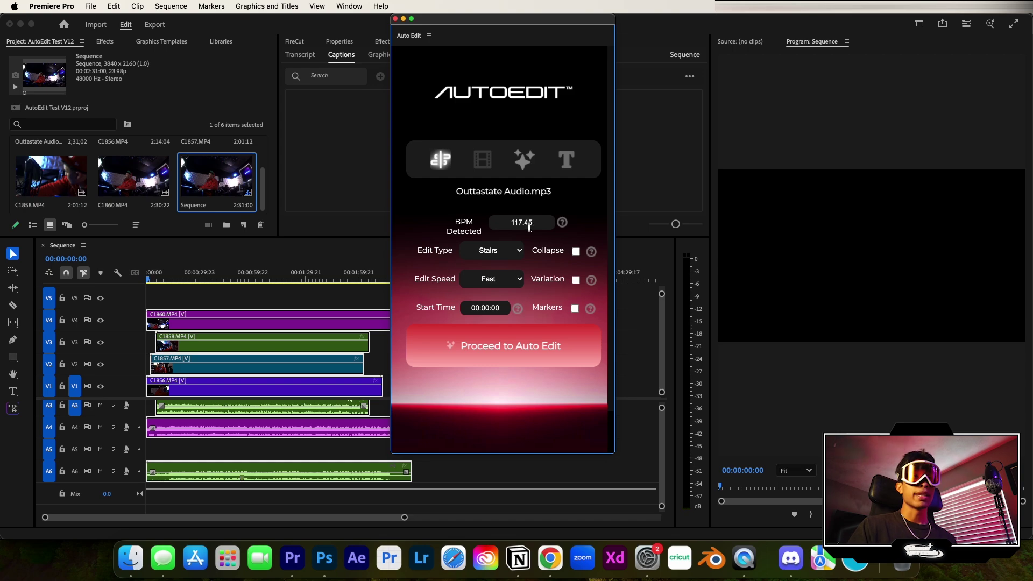
pyautogui.press('BackSpace')
pyautogui.press('BackSpace')
pyautogui.write('0')
pyautogui.press('BackSpace')
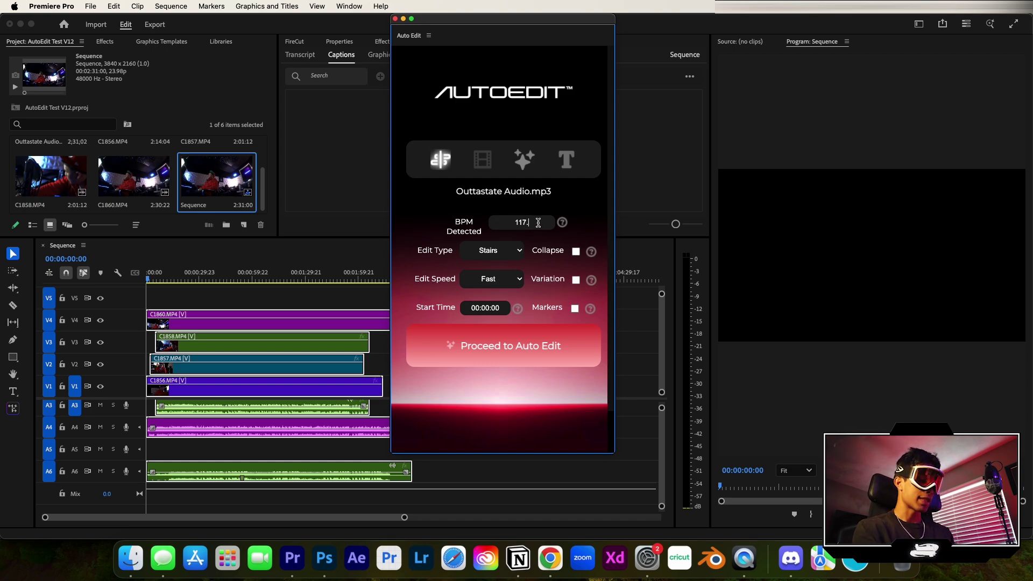
pyautogui.write('45')
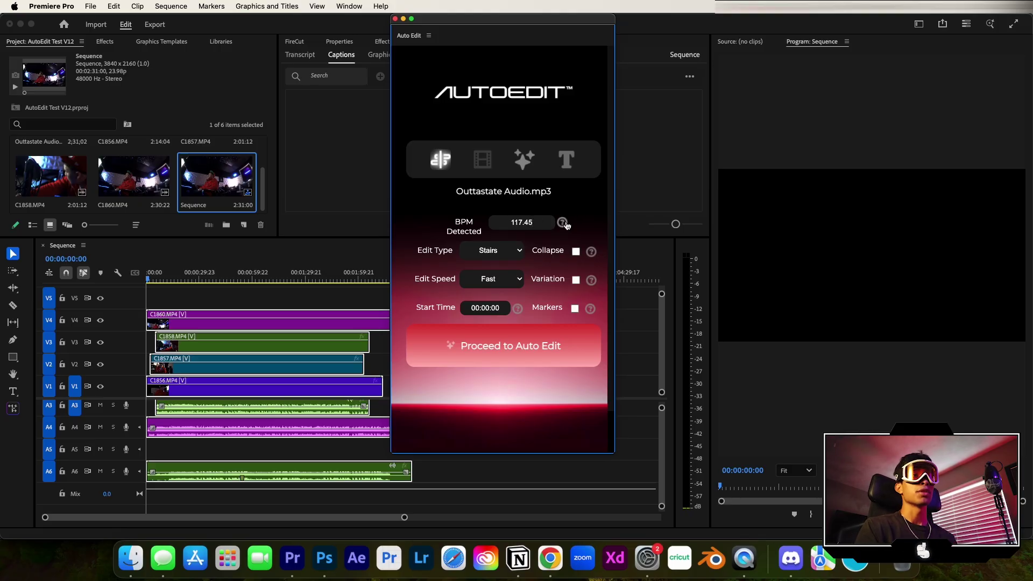
pyautogui.moveTo(565, 223)
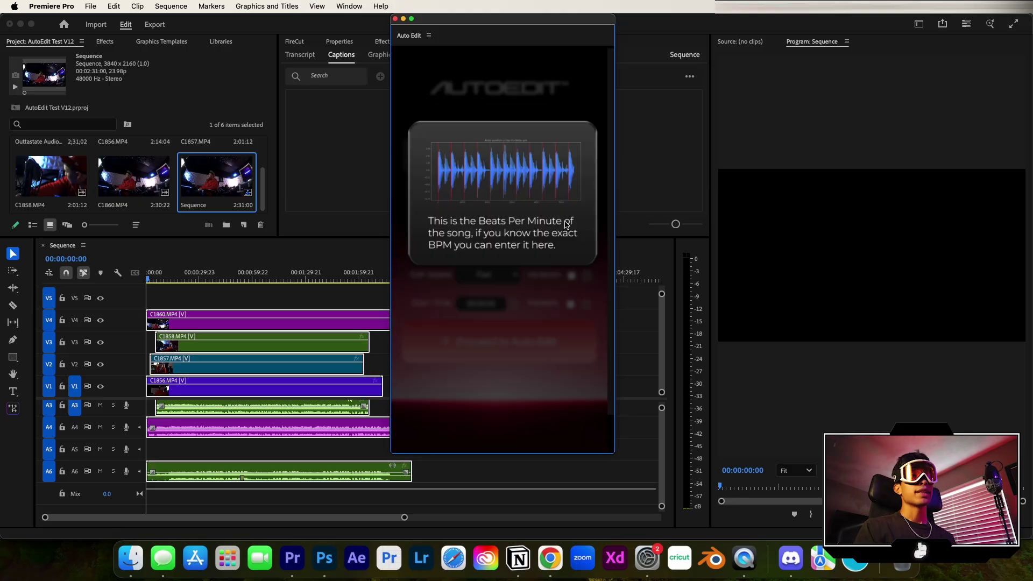
pyautogui.click(553, 304)
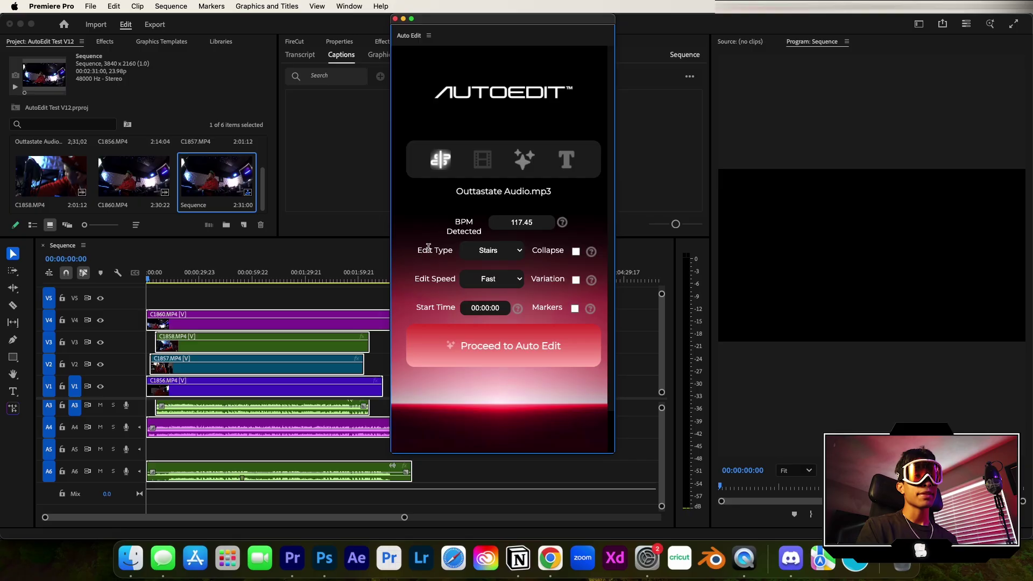
# Examine the available edit types and read the help explaining Stair, Manual and Random.
pyautogui.click(498, 253)
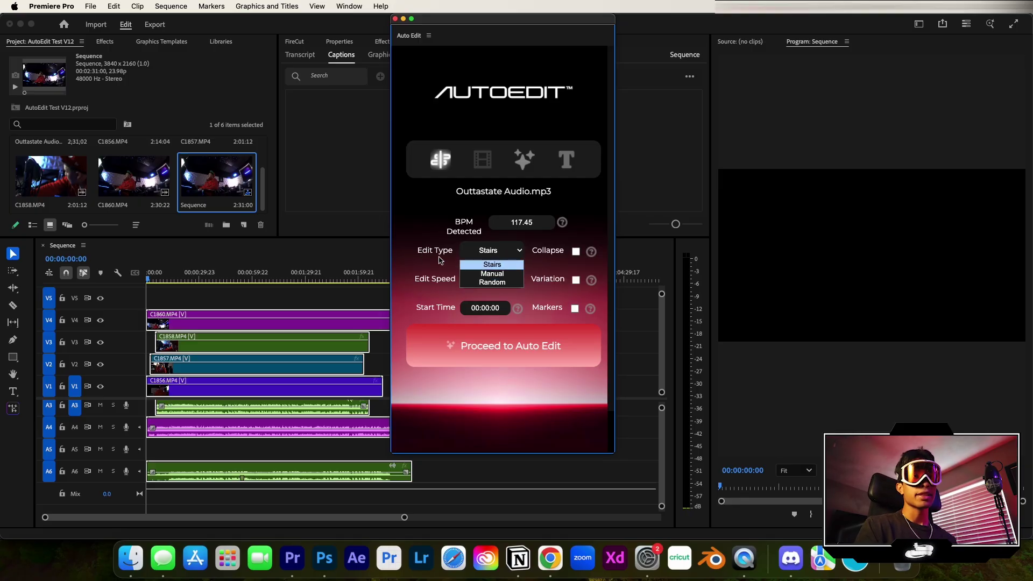
pyautogui.click(592, 252)
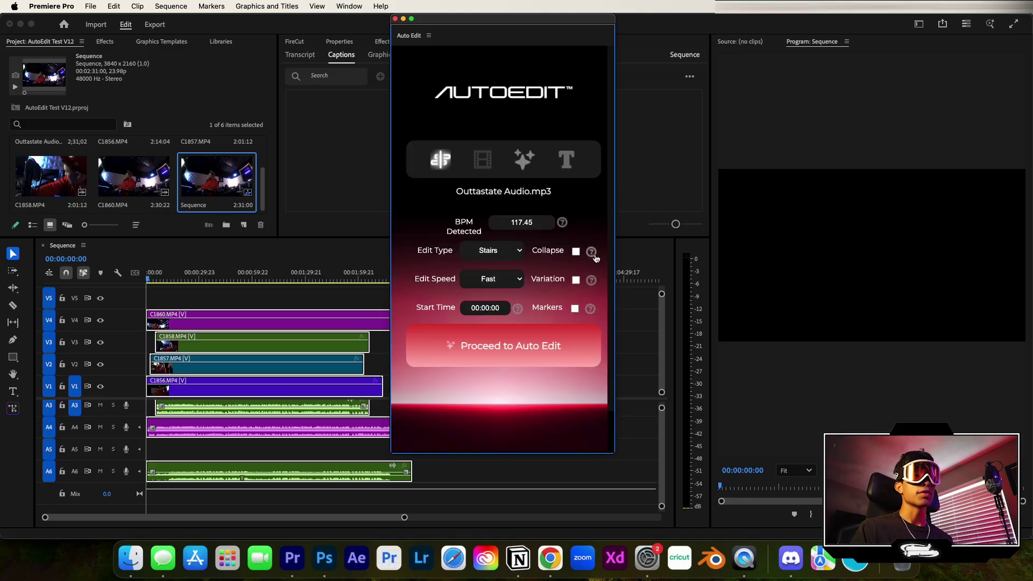
pyautogui.click(594, 257)
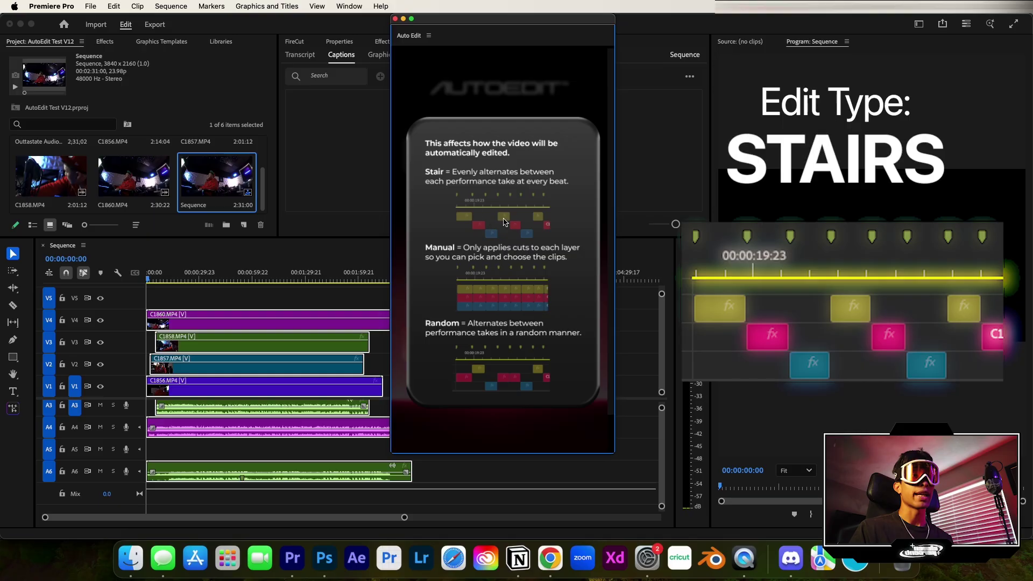
pyautogui.click(595, 257)
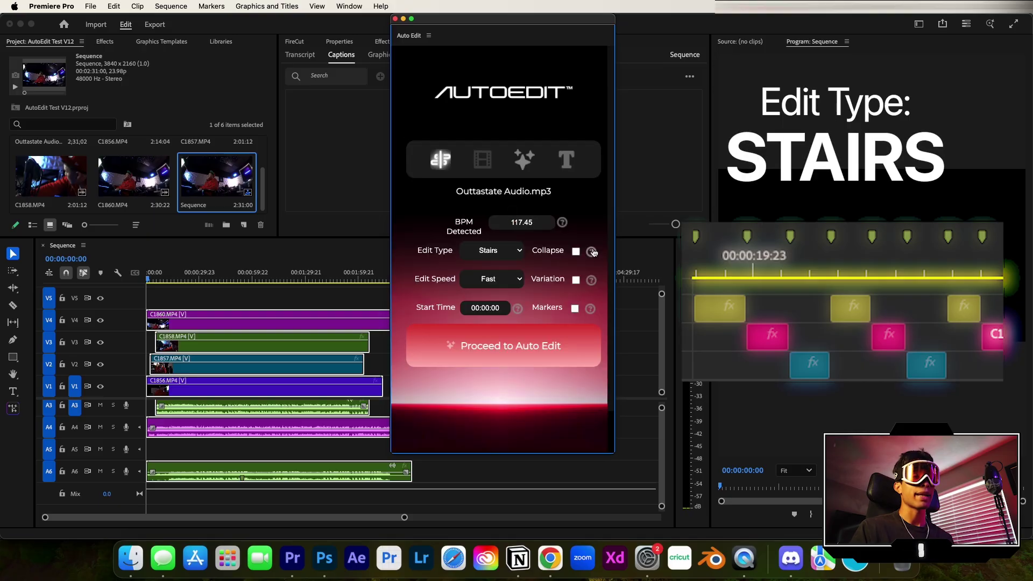
pyautogui.click(593, 252)
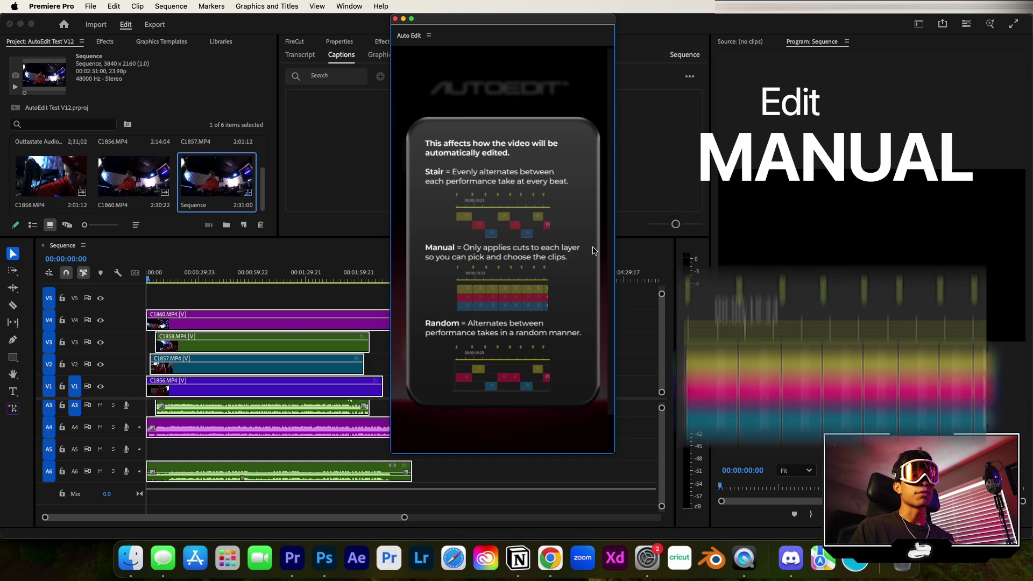
pyautogui.click(593, 252)
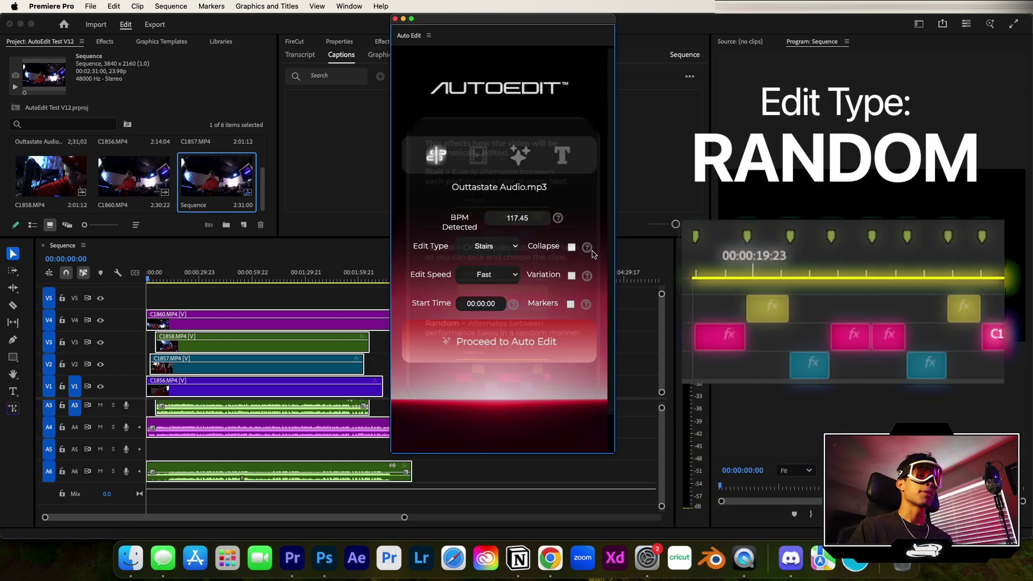
pyautogui.click(592, 251)
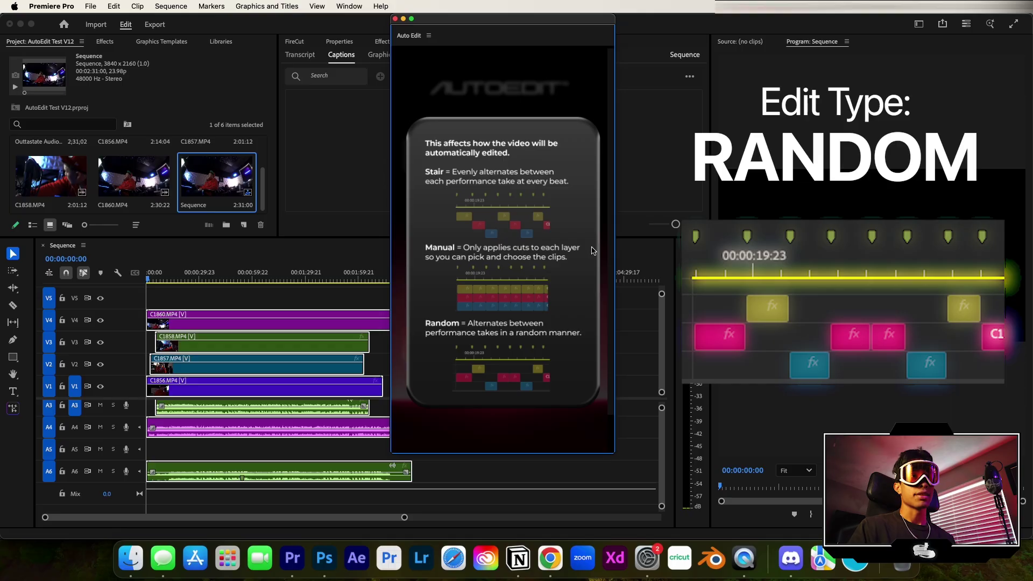
pyautogui.click(592, 251)
# Set the edit type to Random with Collapse enabled.
pyautogui.click(493, 251)
pyautogui.click(501, 272)
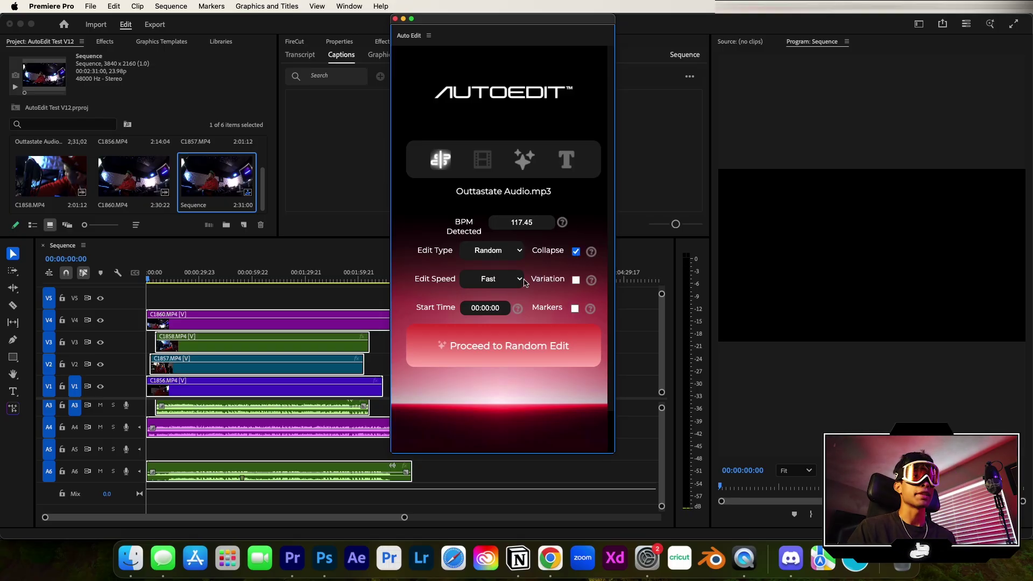
pyautogui.scroll(-1, 494, 285)
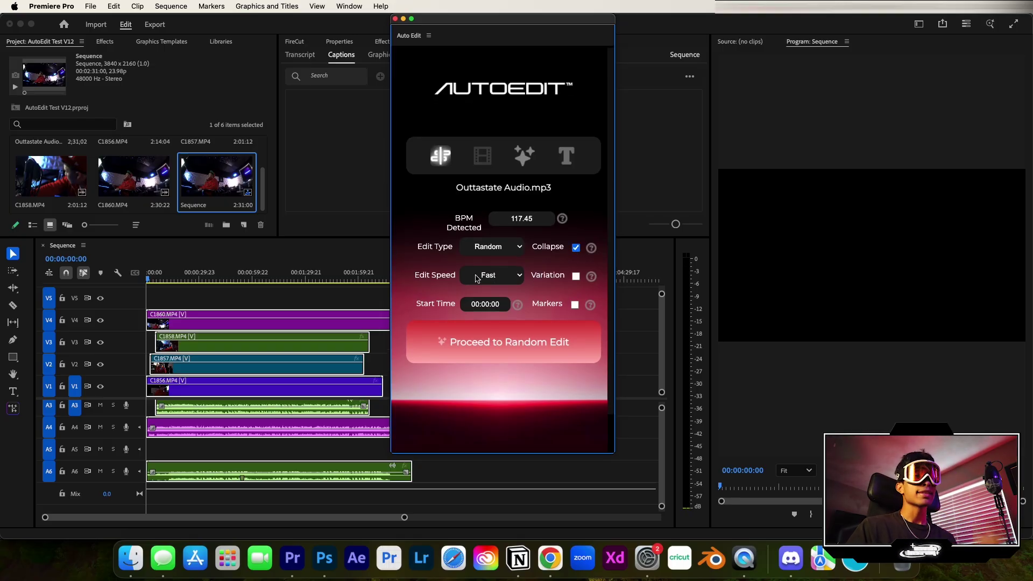
# Review the edit speed choices and their help, keep the speed at Fast, and enable Variation.
pyautogui.click(510, 275)
pyautogui.click(518, 276)
pyautogui.click(518, 276)
pyautogui.click(519, 277)
pyautogui.click(522, 278)
pyautogui.click(522, 278)
pyautogui.click(521, 278)
pyautogui.click(521, 278)
pyautogui.scroll(1, 521, 278)
pyautogui.click(520, 278)
pyautogui.click(520, 280)
pyautogui.click(591, 281)
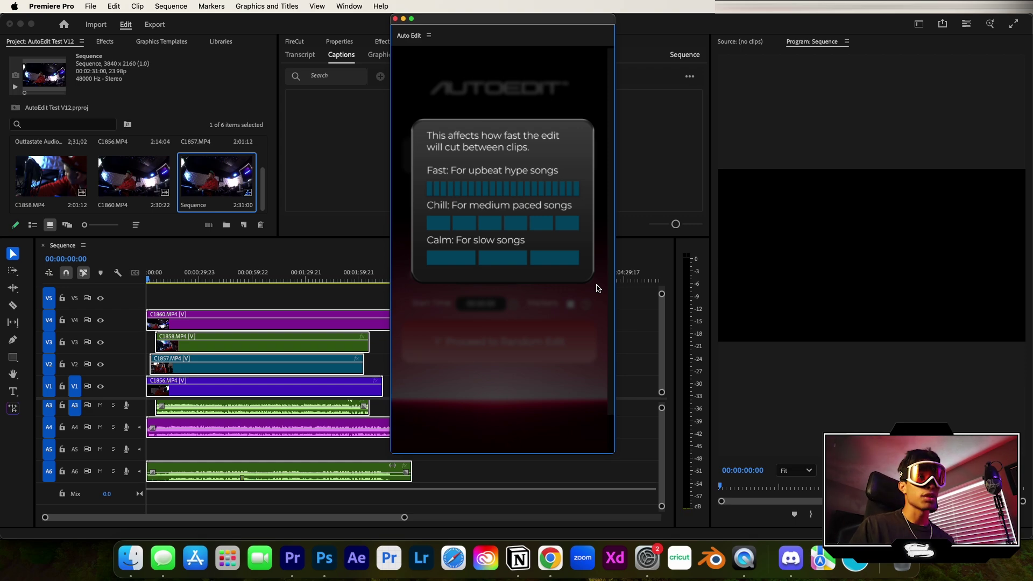
pyautogui.click(545, 294)
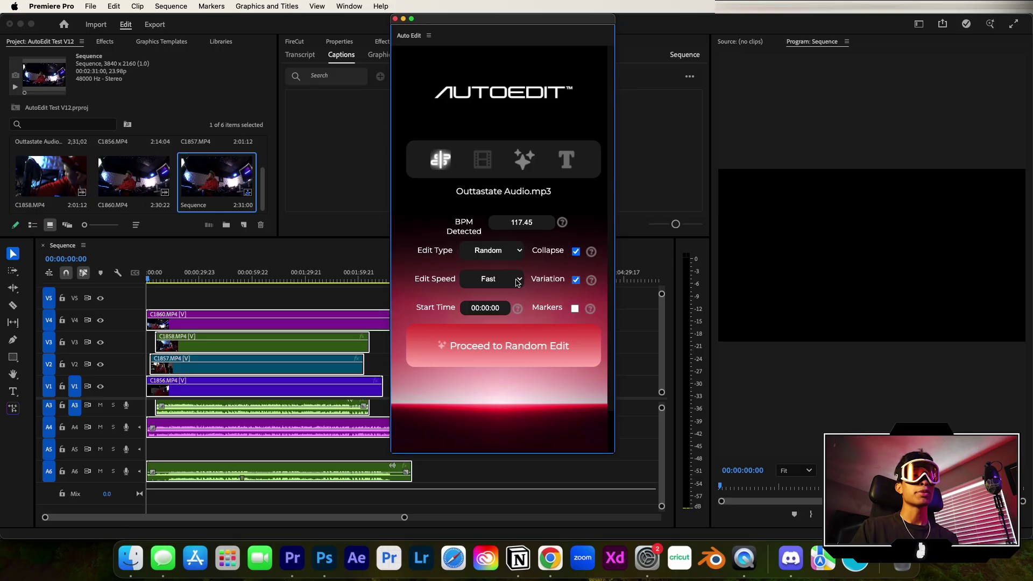
pyautogui.click(518, 283)
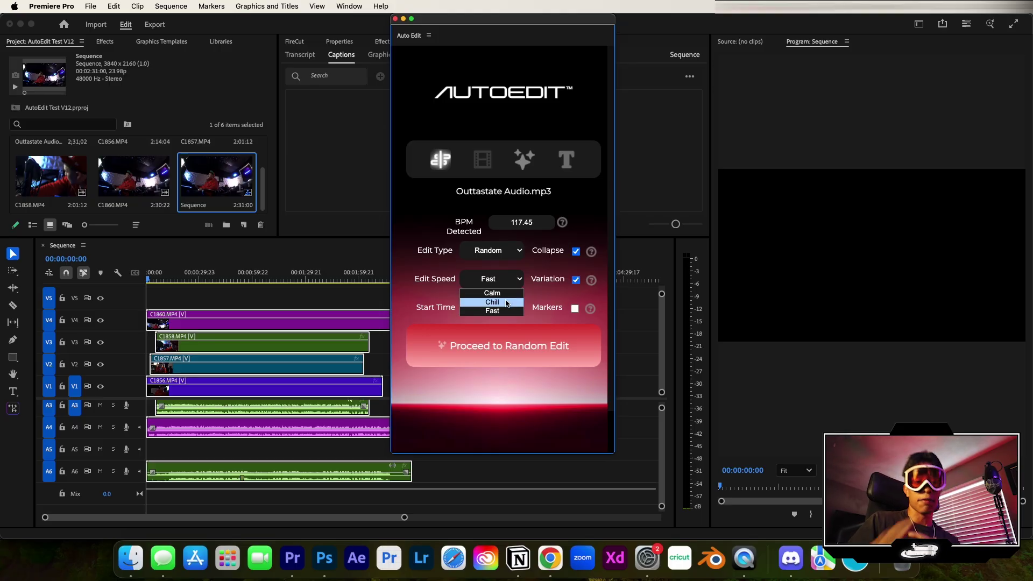
pyautogui.click(549, 297)
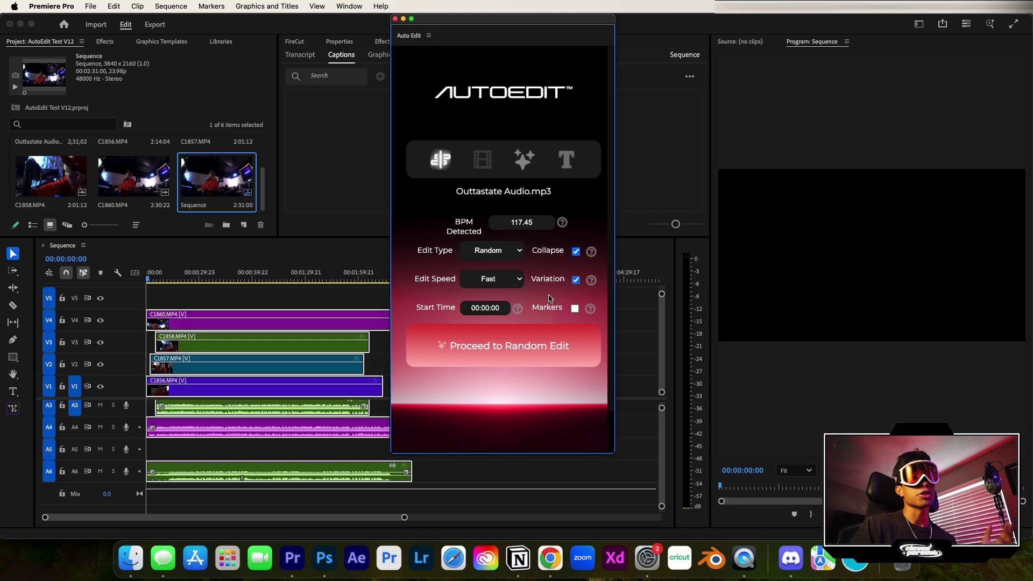
# Read the Start Time help on entering an offset for songs that do not start at 00:00.
pyautogui.click(519, 313)
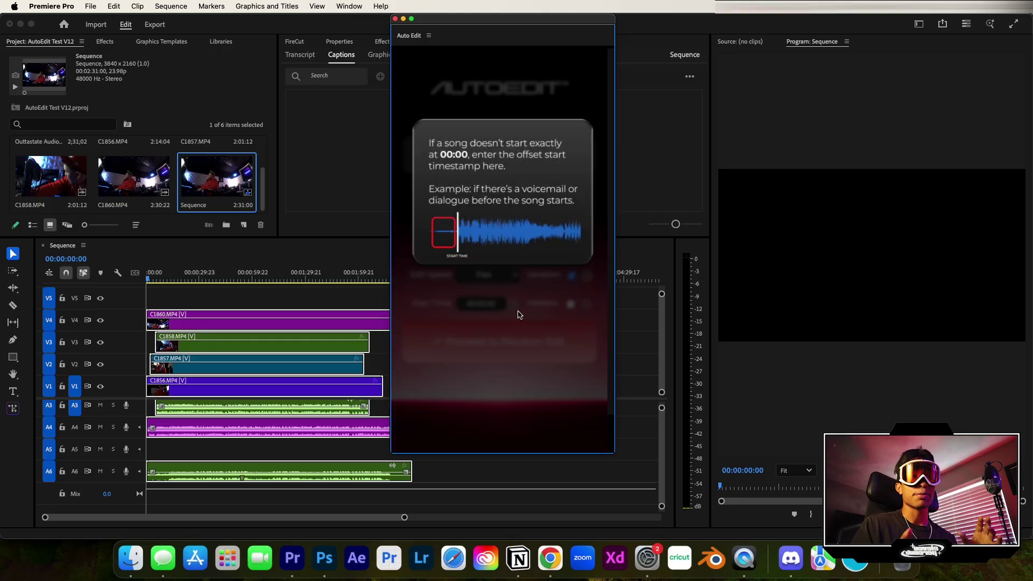
pyautogui.click(519, 316)
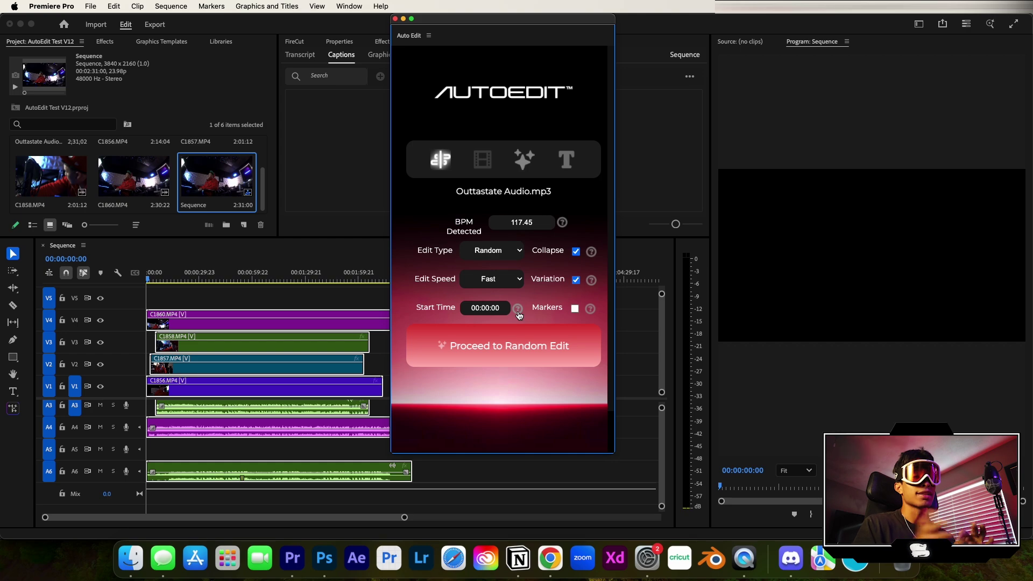
pyautogui.click(519, 315)
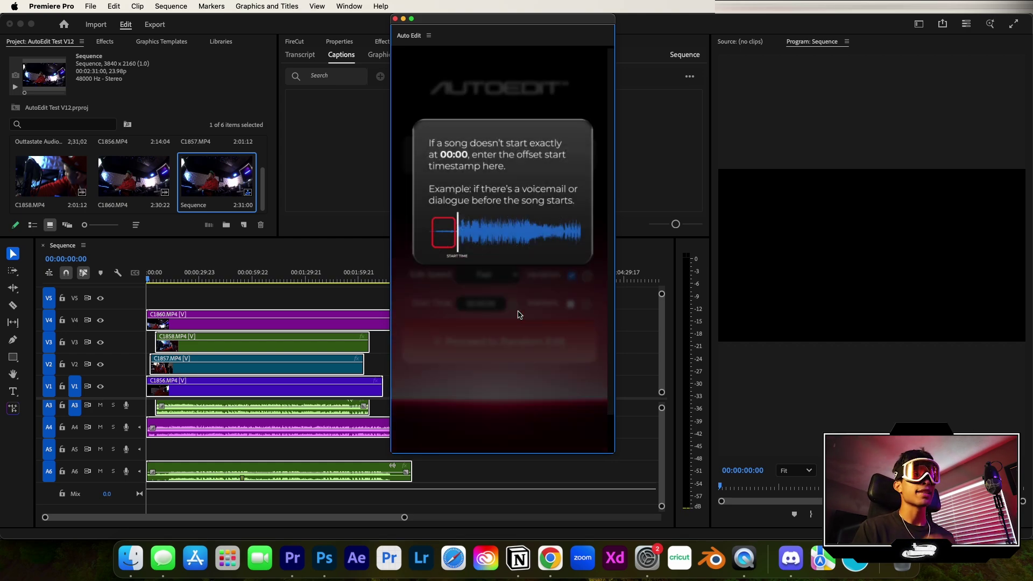
pyautogui.click(520, 315)
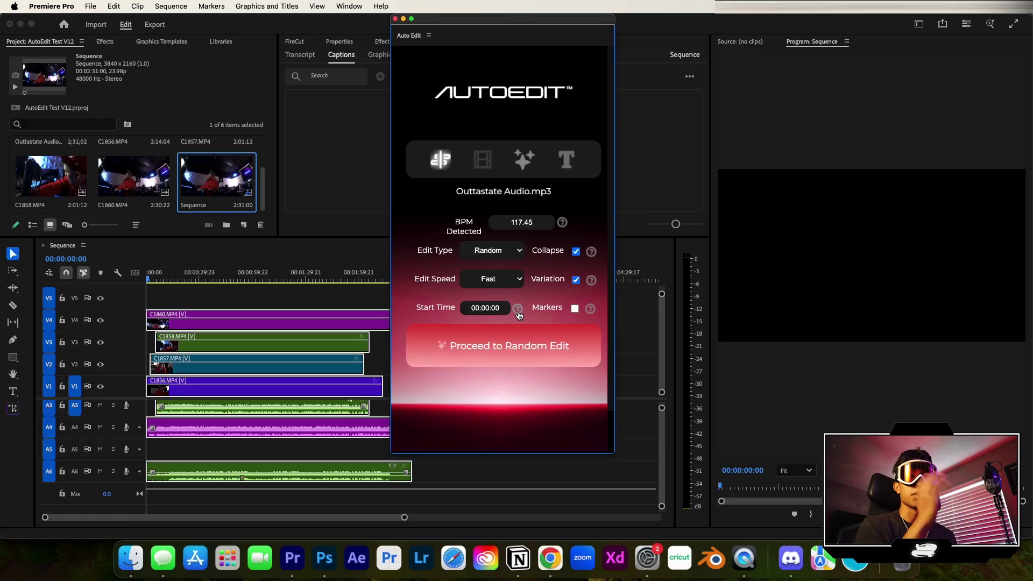
pyautogui.click(519, 315)
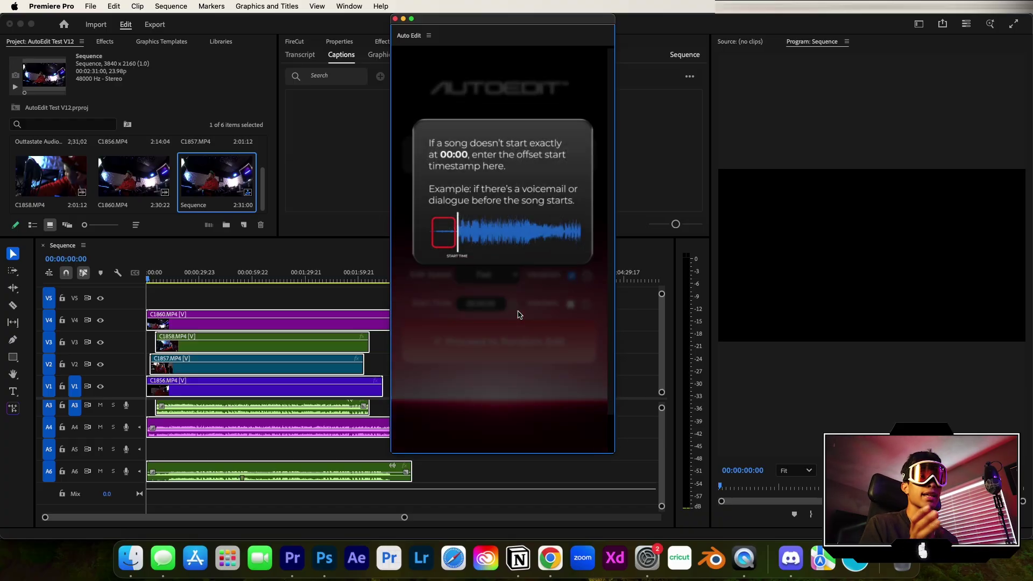
pyautogui.click(519, 315)
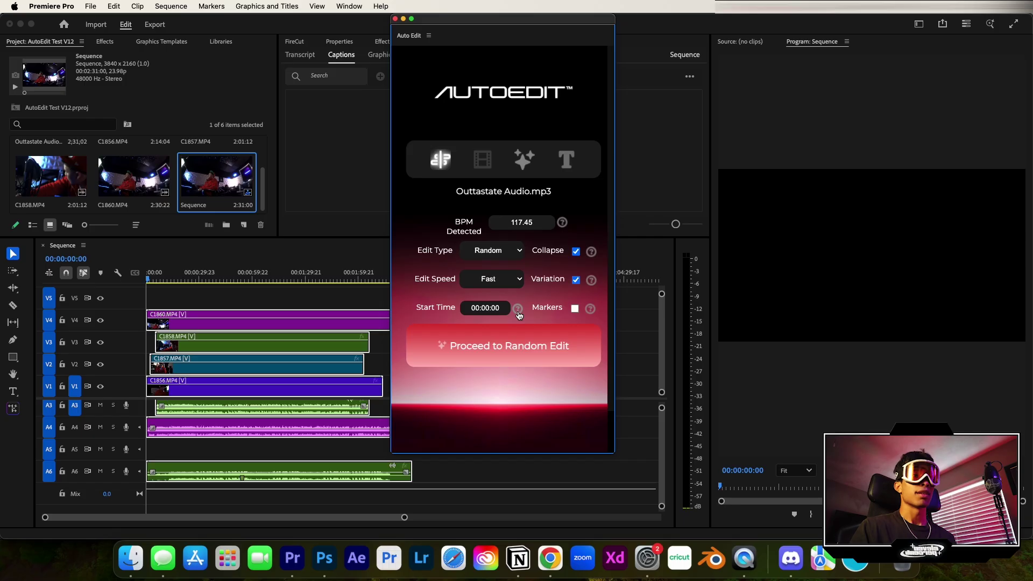
pyautogui.click(519, 316)
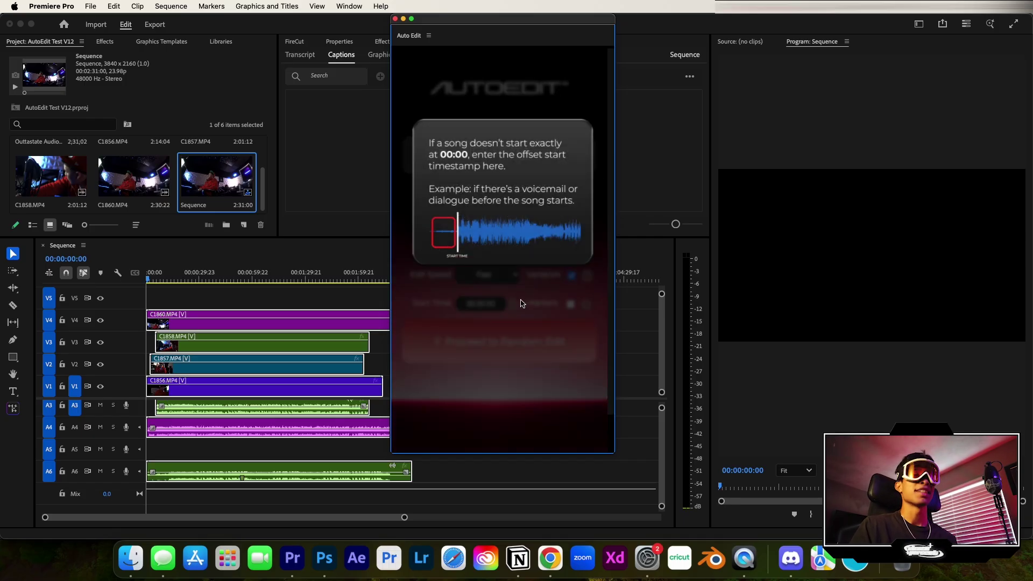
pyautogui.click(521, 304)
# Try a start time of 00:05:00 and restore it to 00:00:00.
pyautogui.click(485, 308)
pyautogui.write('5')
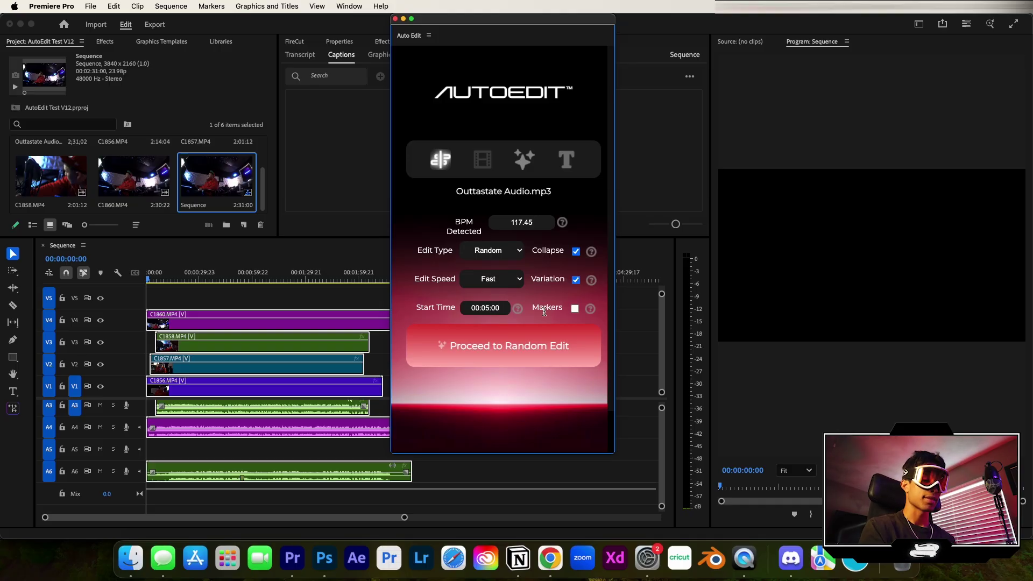
pyautogui.press('BackSpace')
pyautogui.write('0')
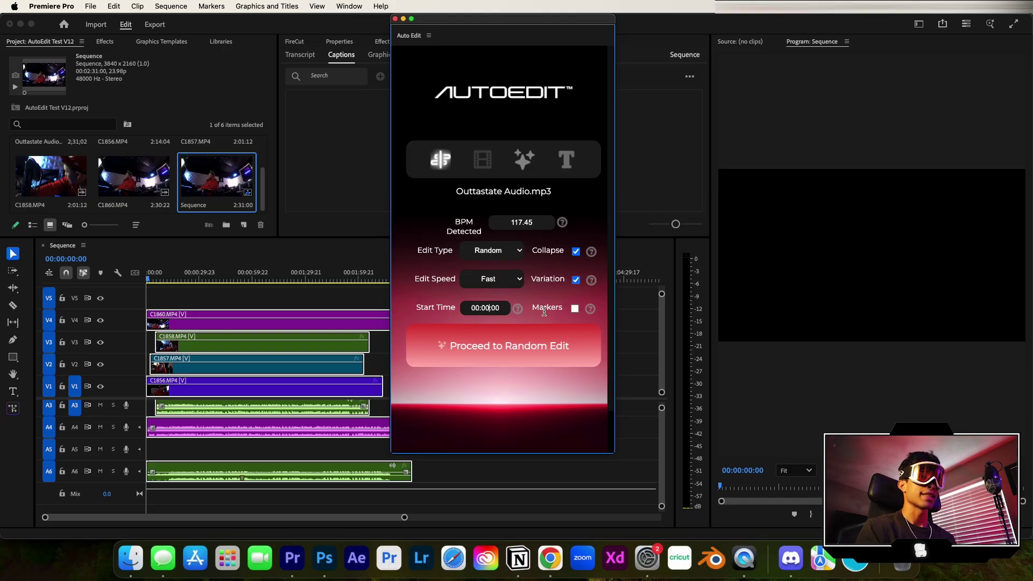
# Enable beat Markers, check their help note, and run the Random edit on the sequence.
pyautogui.click(575, 309)
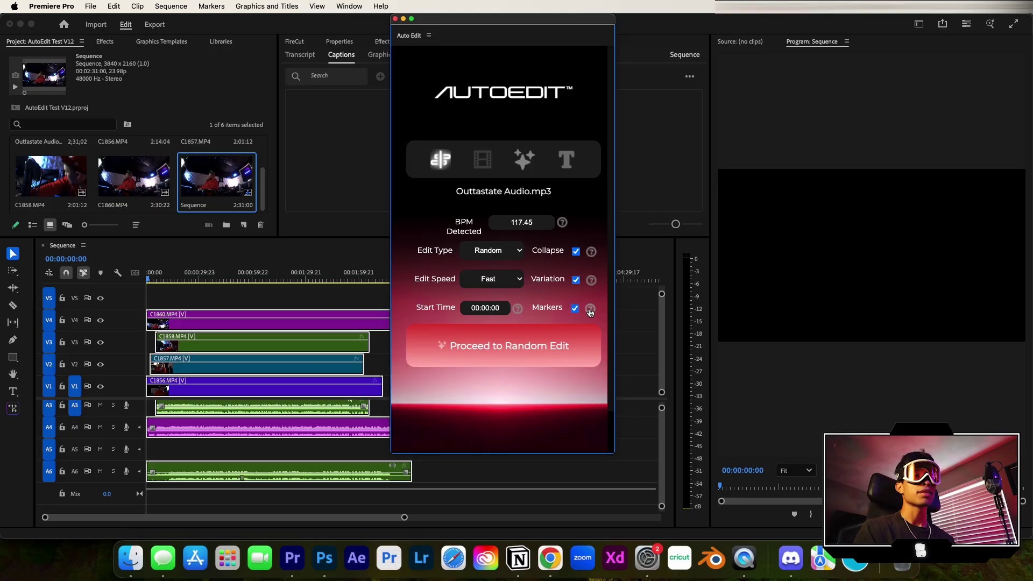
pyautogui.click(591, 310)
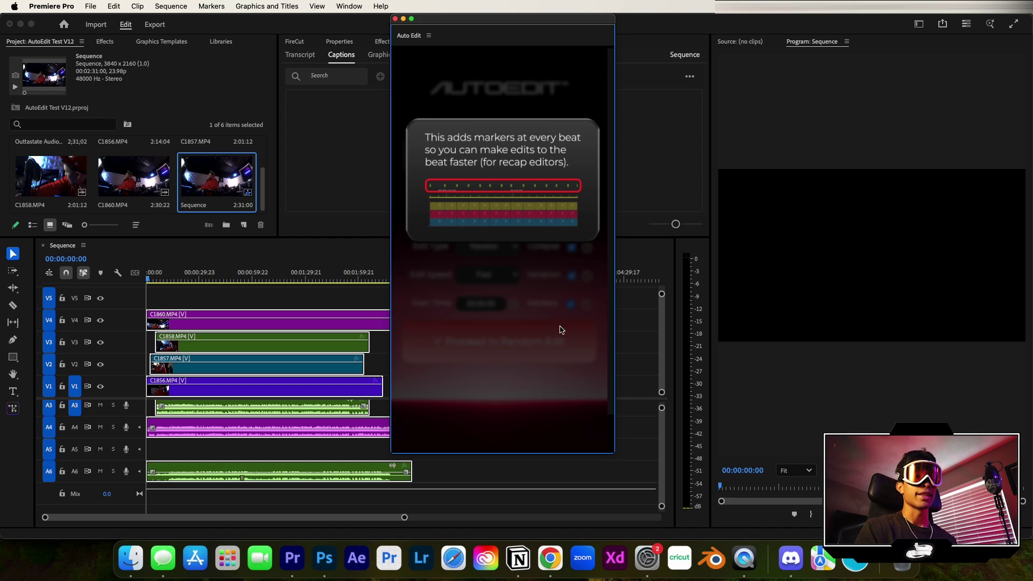
pyautogui.click(524, 311)
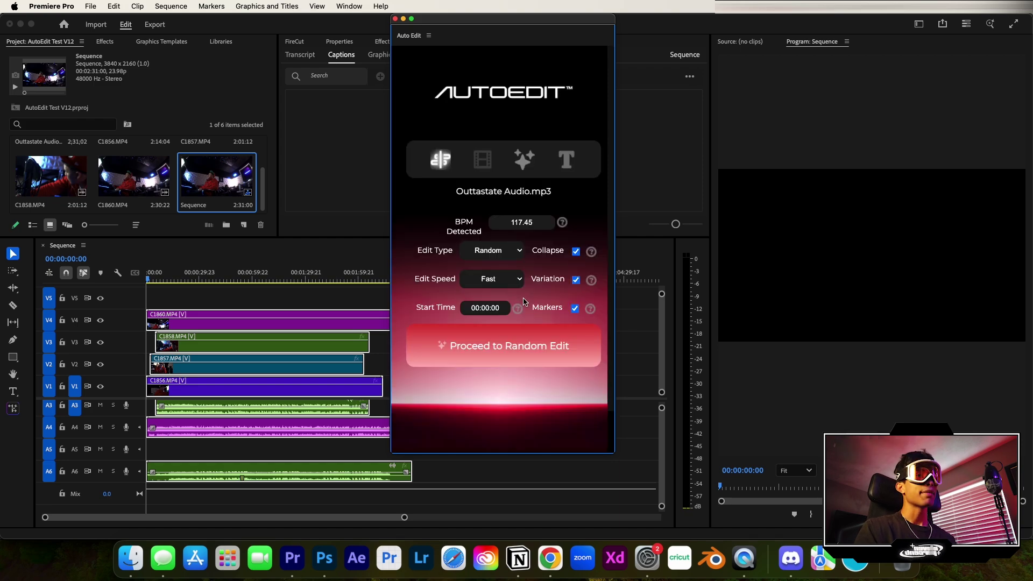
pyautogui.click(527, 346)
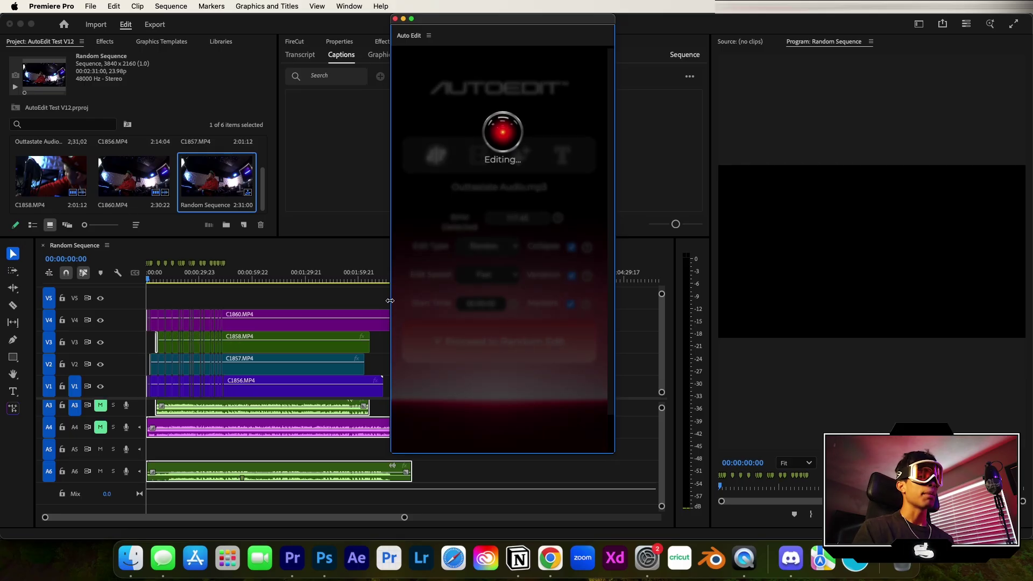
# Move the Auto Edit window off the timeline, and scrub and play parts of the Random Sequence to review the cuts.
pyautogui.moveTo(456, 19); pyautogui.dragTo(559, 18)
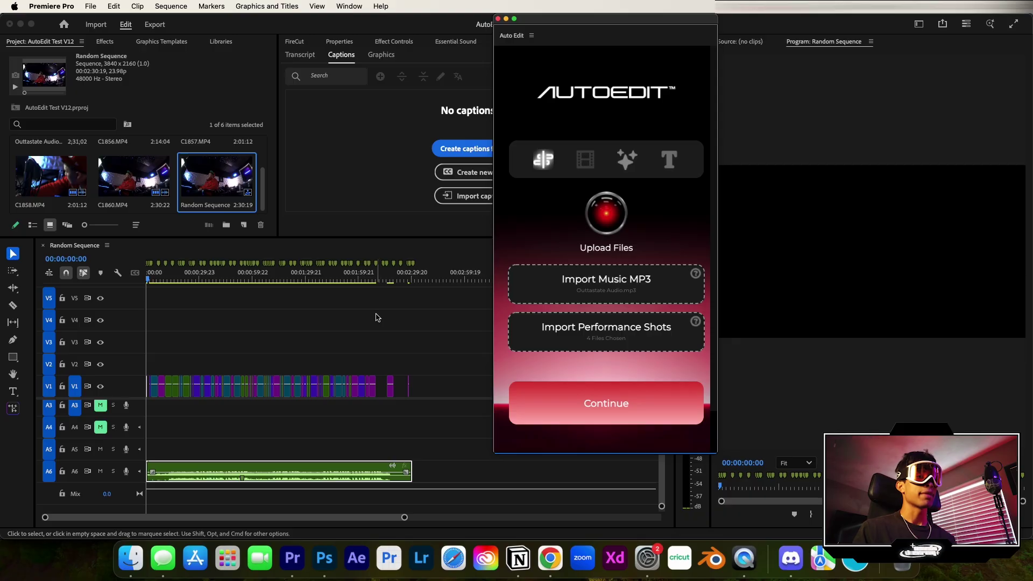
pyautogui.moveTo(159, 279); pyautogui.dragTo(165, 280)
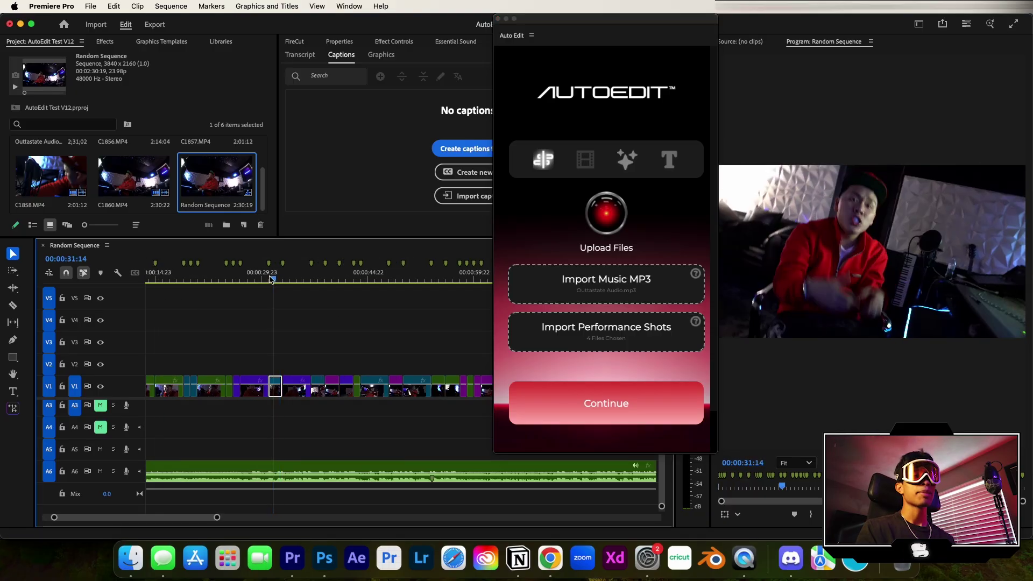
pyautogui.press('space')
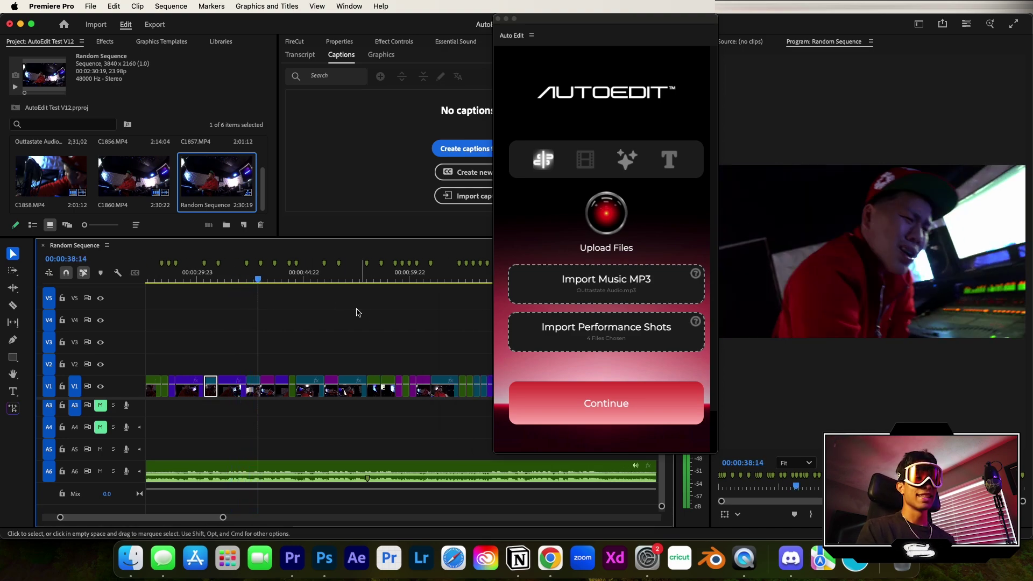
pyautogui.press('space')
pyautogui.press('-')
pyautogui.moveTo(277, 279); pyautogui.dragTo(285, 279)
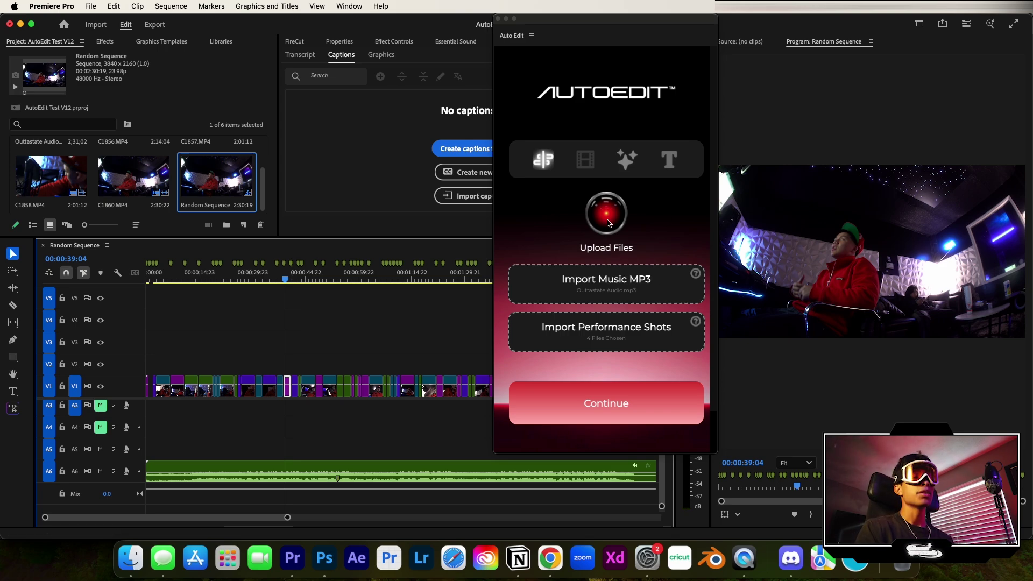
# Open Auto Edit's VFX section, look at the AI effect options, and return to Manual mode.
pyautogui.hscroll(2, 400, 301)
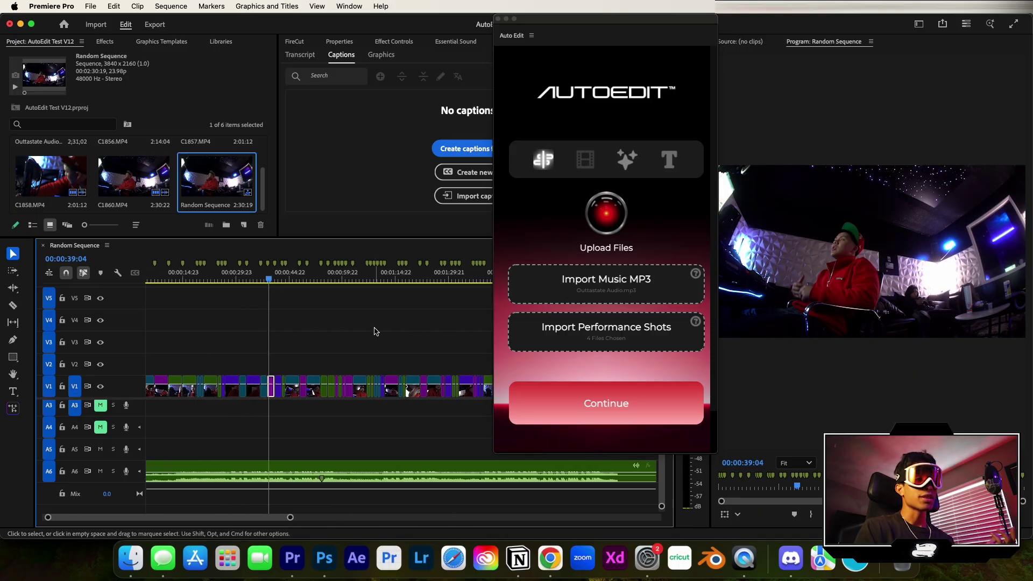
pyautogui.click(631, 162)
pyautogui.click(631, 162)
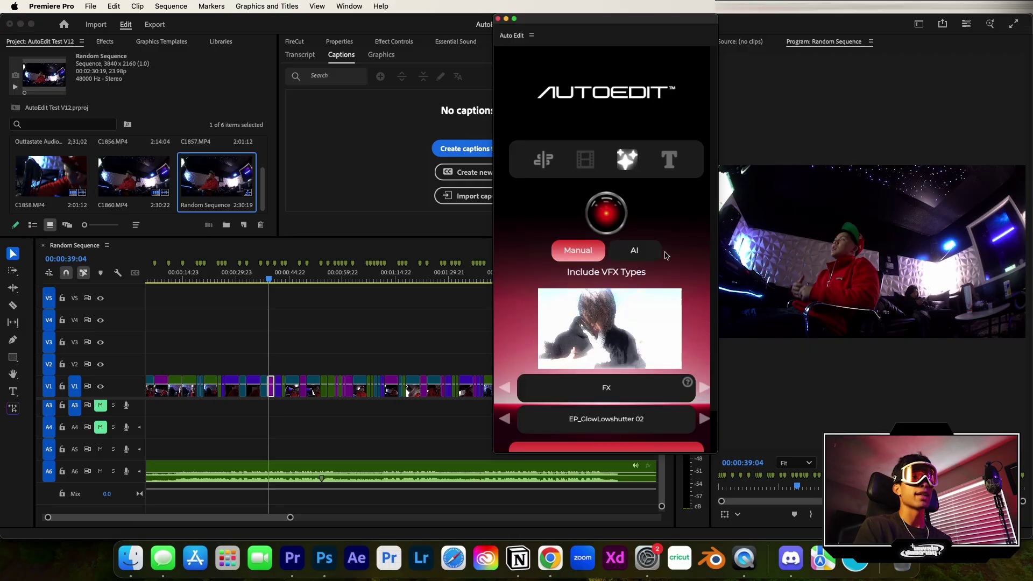
pyautogui.scroll(-1, 606, 227)
pyautogui.scroll(-1, 651, 214)
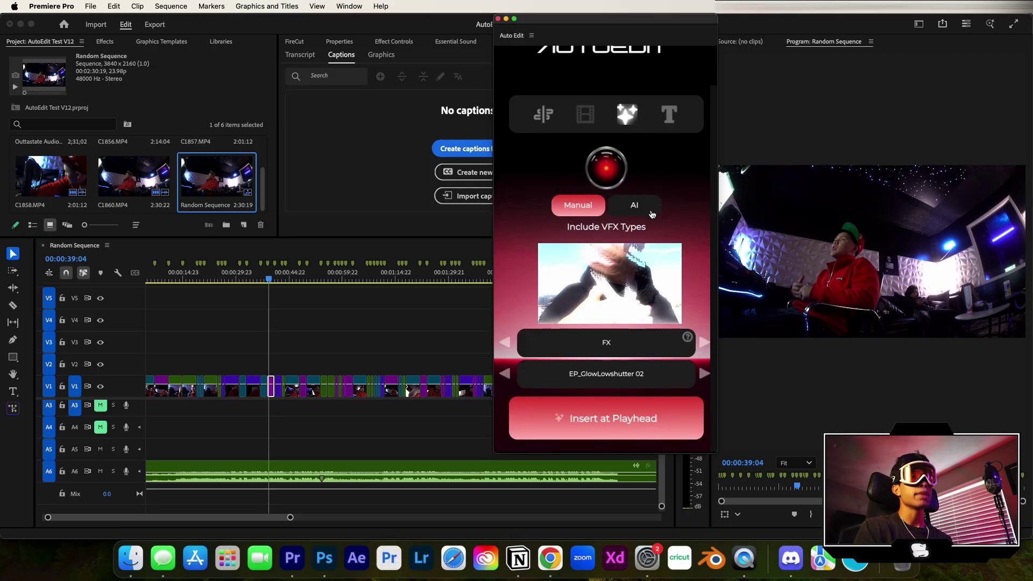
pyautogui.click(630, 207)
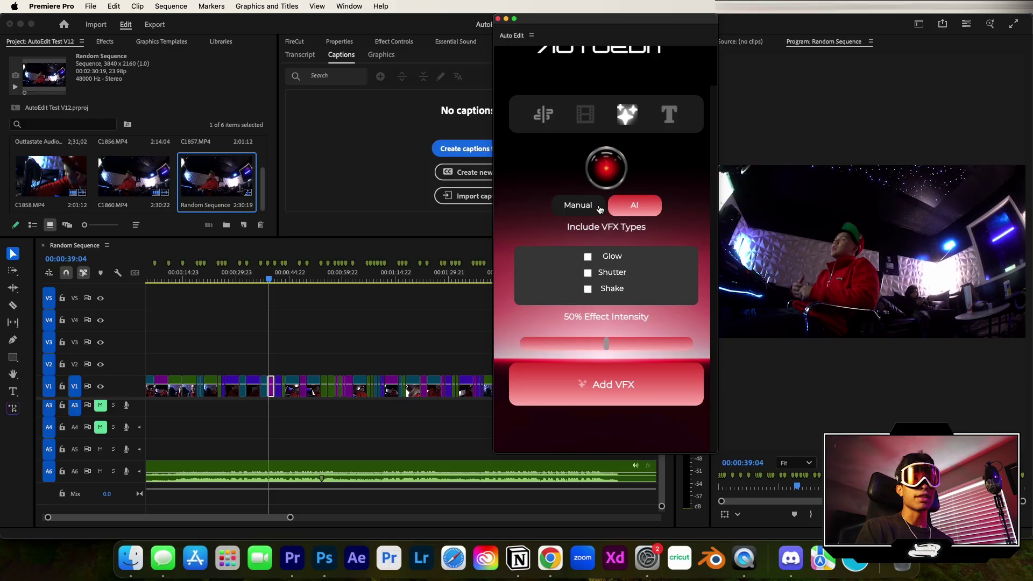
pyautogui.click(578, 206)
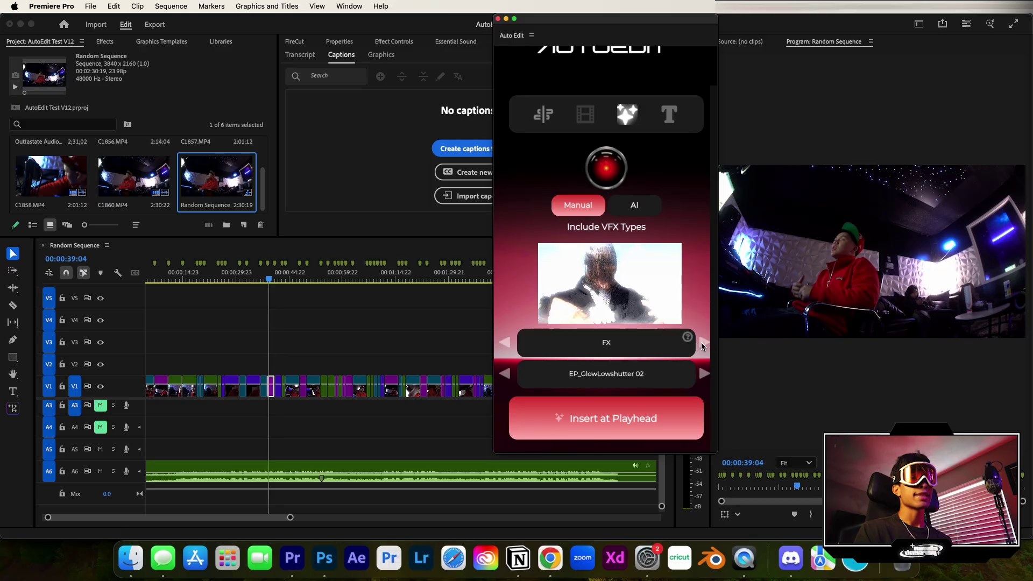
# Browse the manual VFX types through Mogrt to Overlay and read the help note for the type selector.
pyautogui.click(706, 344)
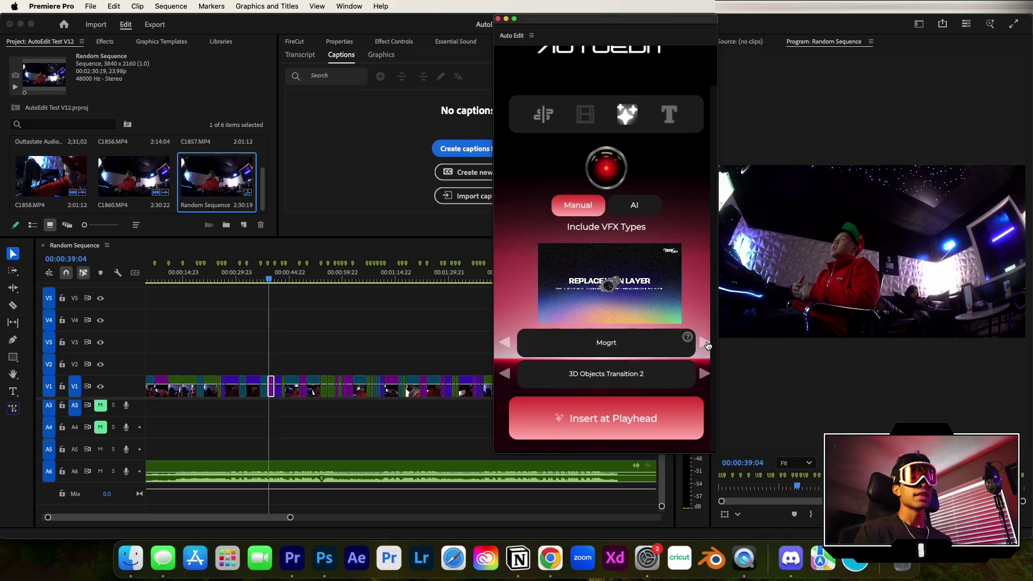
pyautogui.click(706, 343)
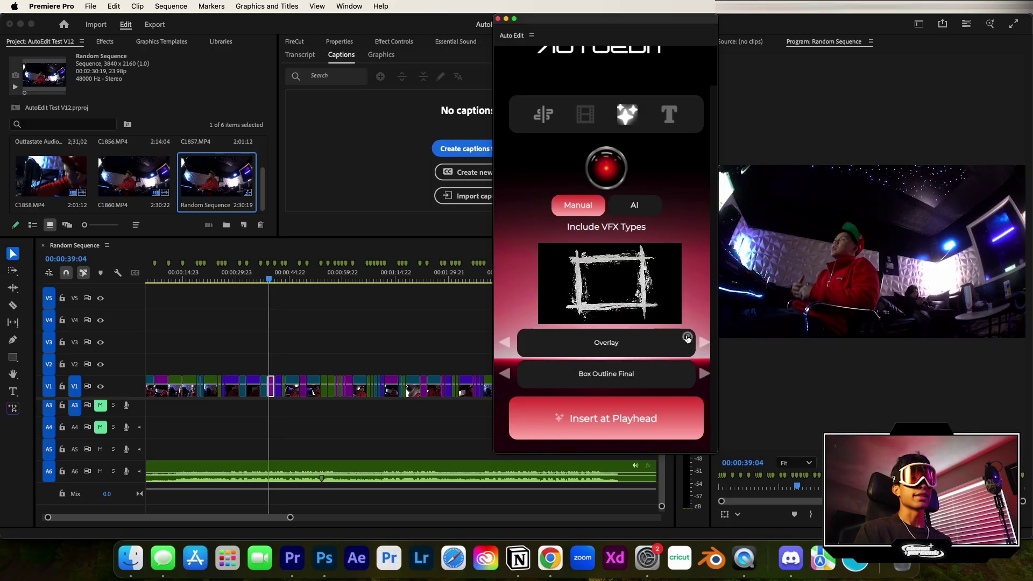
pyautogui.scroll(2, 689, 349)
pyautogui.click(688, 383)
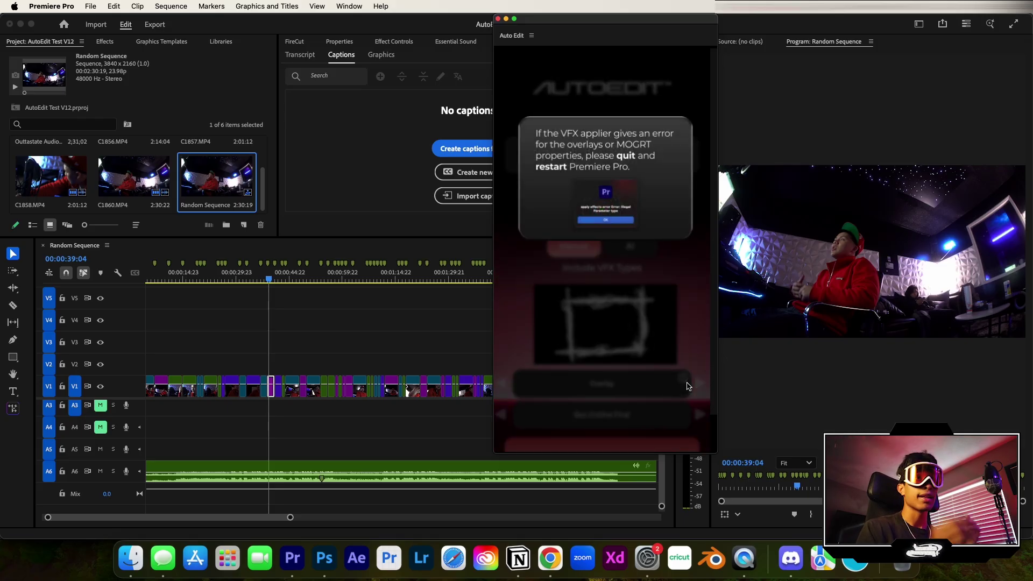
pyautogui.click(689, 386)
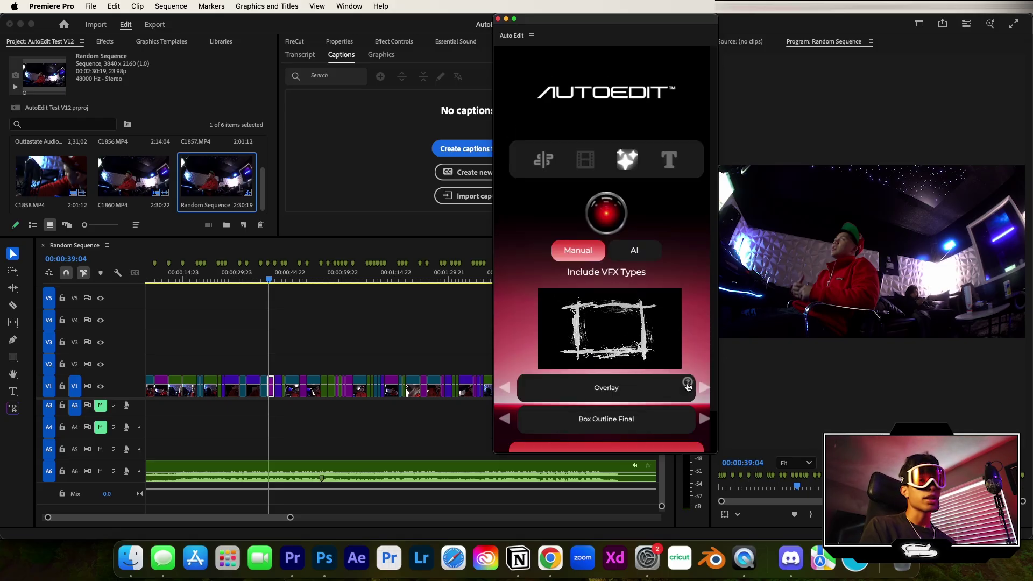
# Close Premiere Pro's project window and save the changes to AutoEdit Test V12.prproj.
pyautogui.click(423, 285)
pyautogui.click(9, 24)
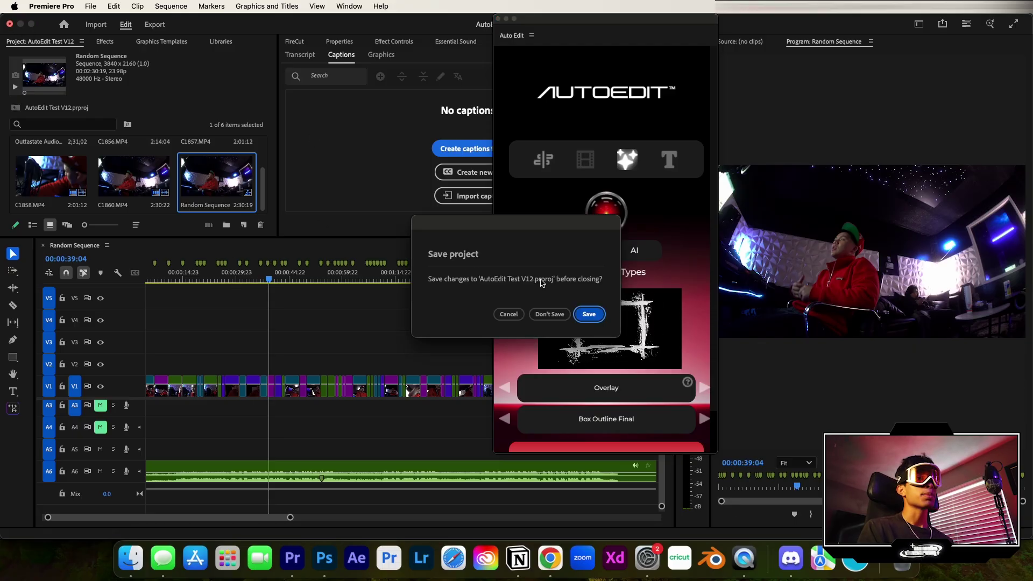
pyautogui.click(588, 314)
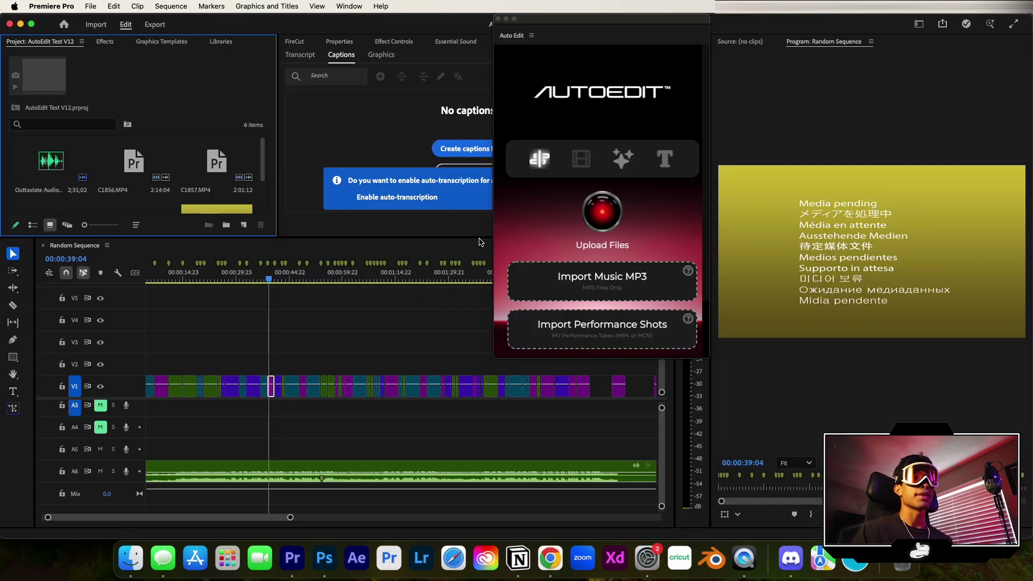
# In Auto Edit's manual VFX, choose the FX preset EP_ShakeItUpV2- Hit 1 (6-8 Frames) and insert it at 00:00:39:04.
pyautogui.click(623, 158)
pyautogui.scroll(-4, 588, 299)
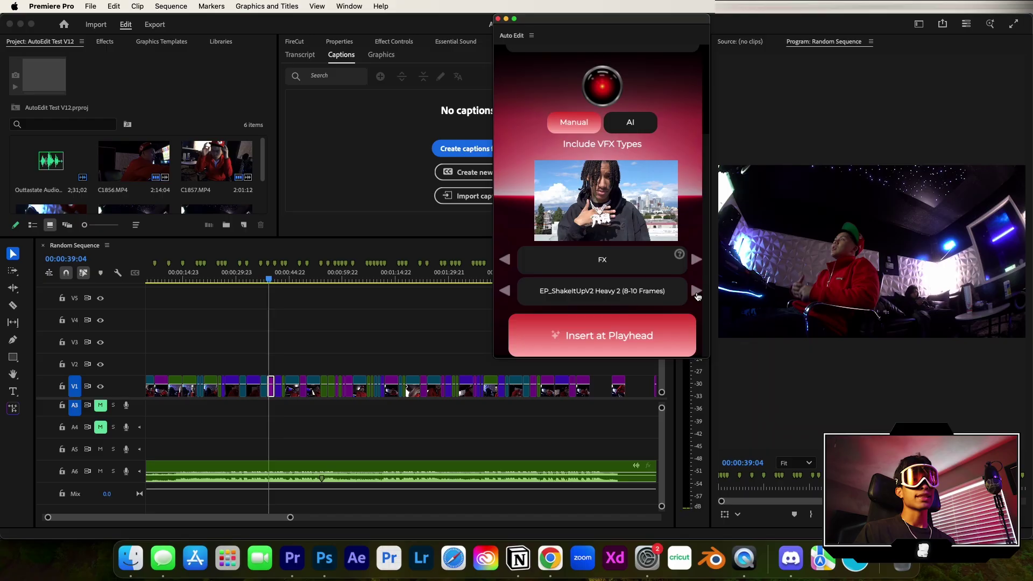
pyautogui.click(450, 340)
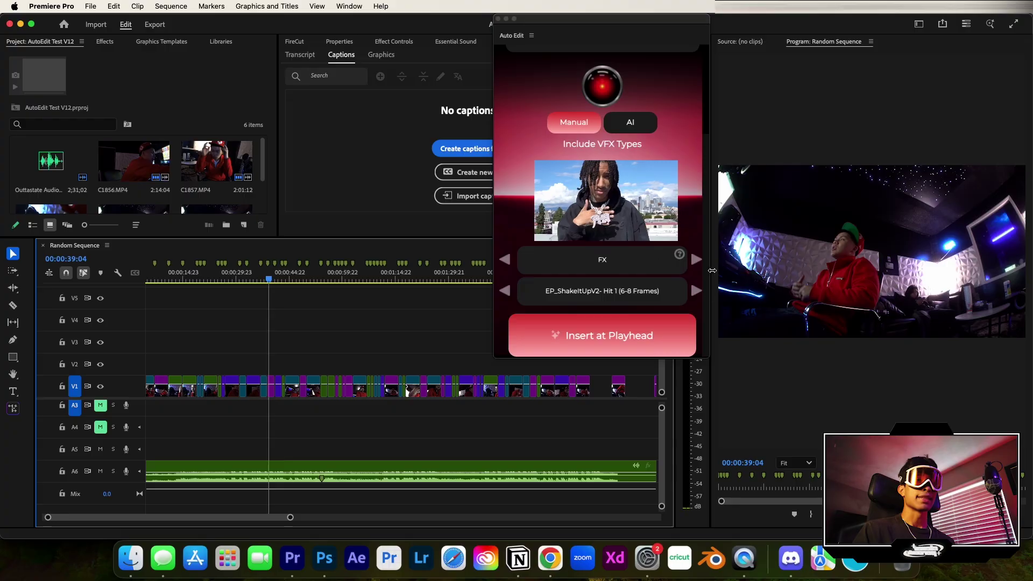
pyautogui.click(649, 347)
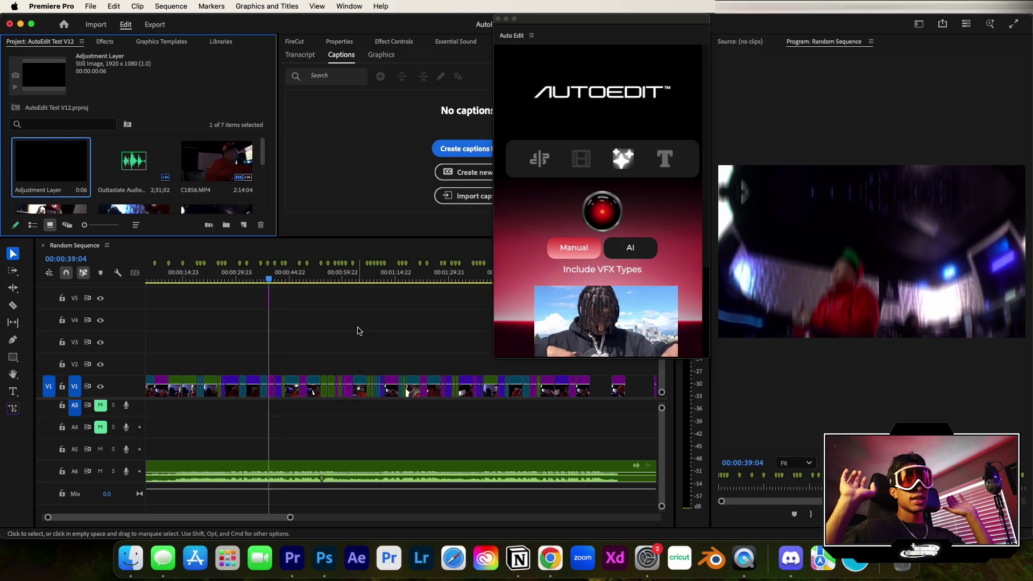
# Move the inserted shake adjustment layer earlier so it straddles the cut between C1857.MP4 and C1860.MP4, and play it back.
pyautogui.press('=')
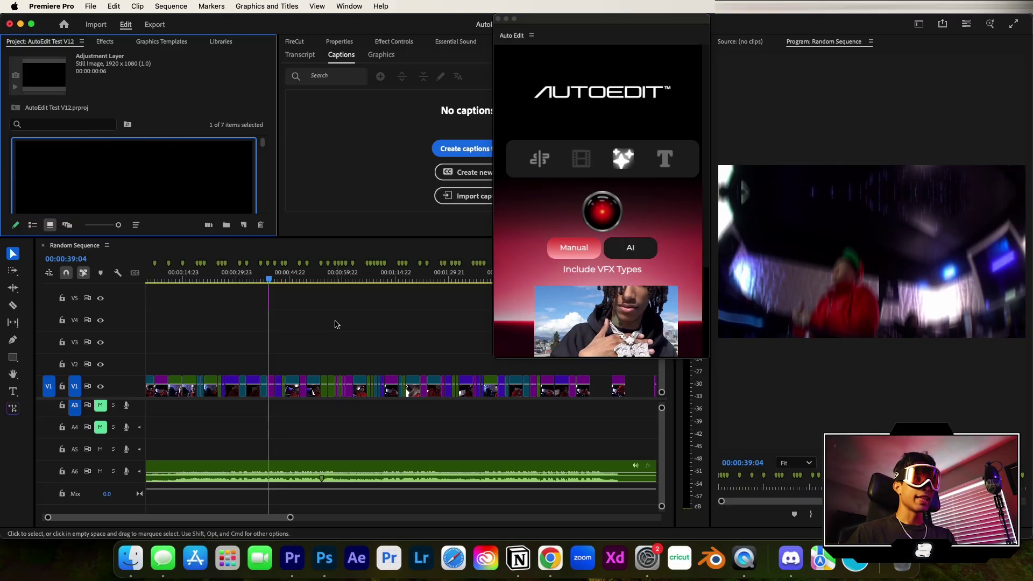
pyautogui.click(336, 321)
pyautogui.press('=')
pyautogui.press('=')
pyautogui.press('=')
pyautogui.moveTo(402, 280); pyautogui.dragTo(398, 280)
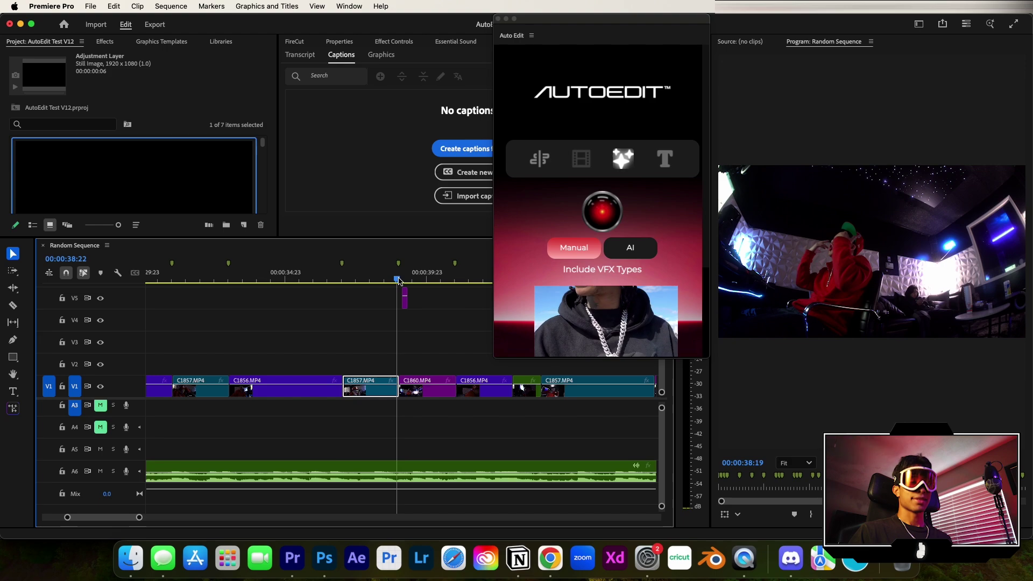
pyautogui.press('=')
pyautogui.press('=')
pyautogui.press('=')
pyautogui.moveTo(450, 307); pyautogui.dragTo(413, 308)
pyautogui.press('space')
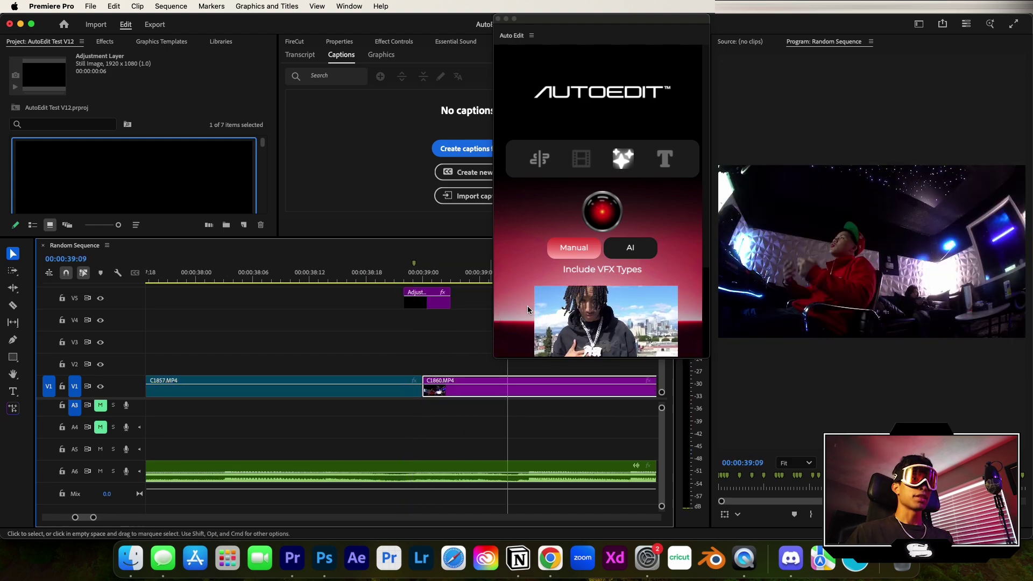
# Insert the FX preset EP_ShakeItUpV2- Hit 2 (8-10 Frames) (Flash) at 00:00:40:20, and play the effect back.
pyautogui.press('-')
pyautogui.press('-')
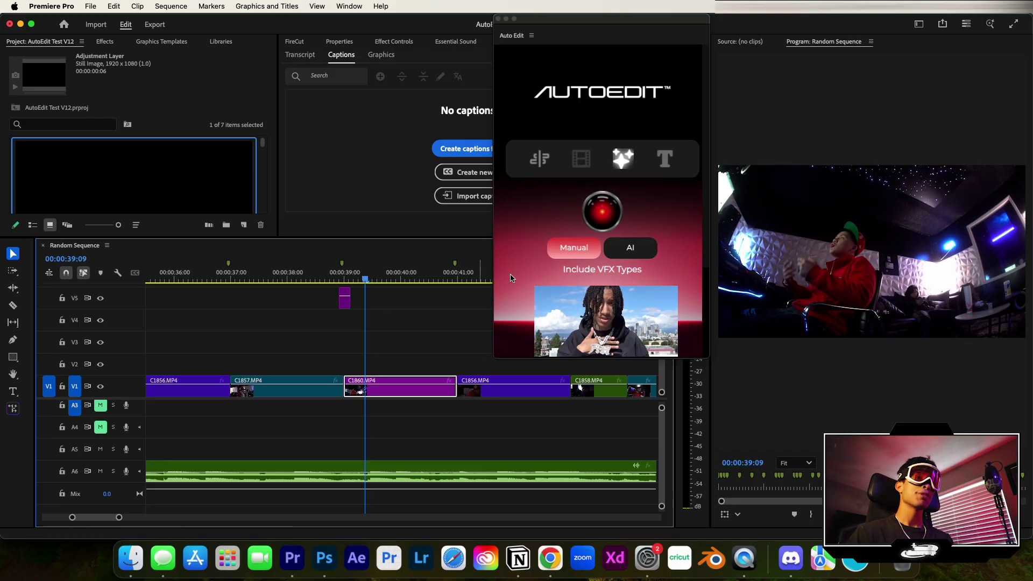
pyautogui.click(421, 274)
pyautogui.moveTo(425, 273); pyautogui.dragTo(448, 273)
pyautogui.scroll(-5, 646, 312)
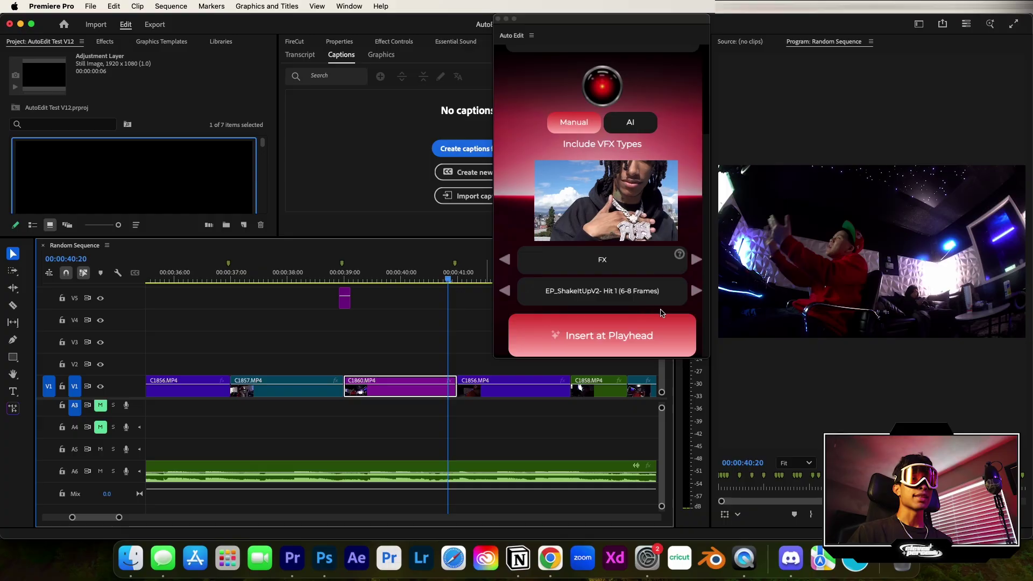
pyautogui.click(644, 337)
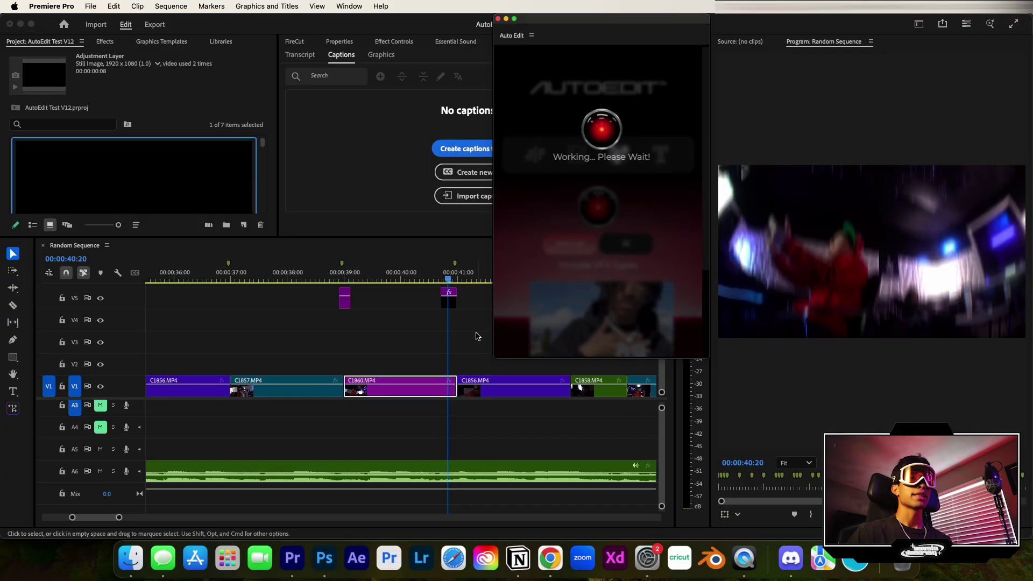
pyautogui.click(250, 281)
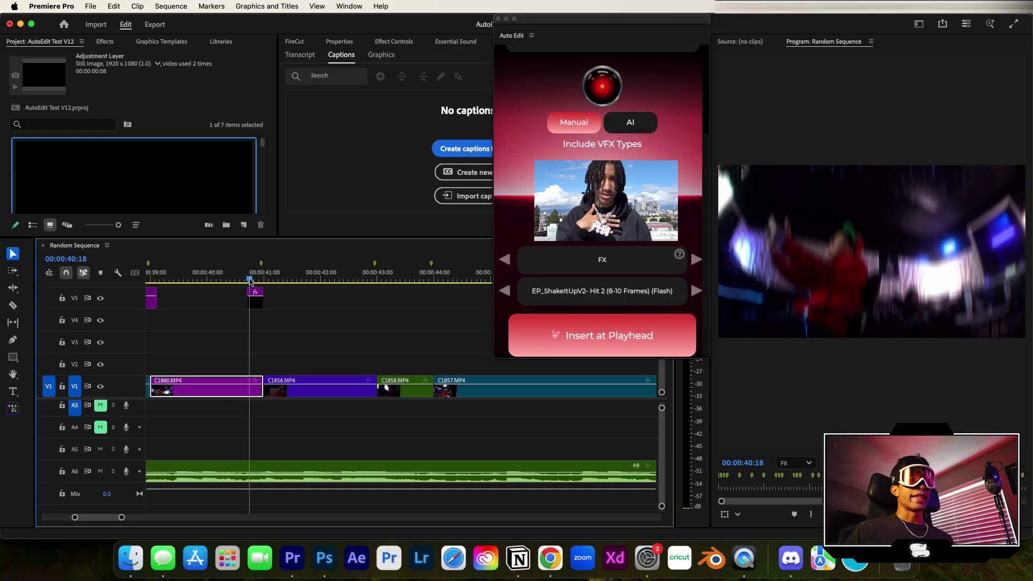
pyautogui.press('space')
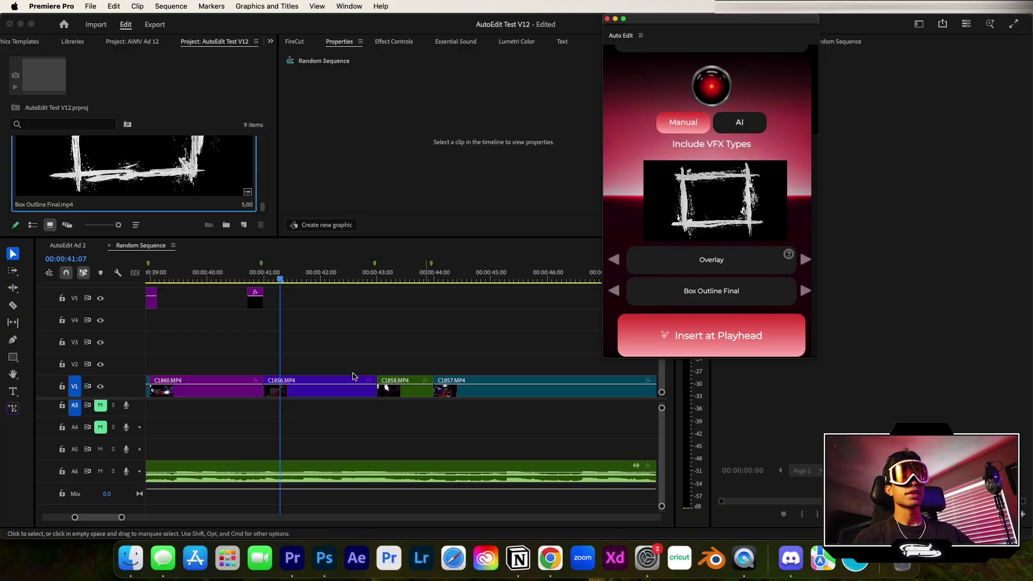
# Insert the Box Outline Final overlay over the C1856.MP4 clip at 00:00:41:19 and scrub across it.
pyautogui.click(326, 370)
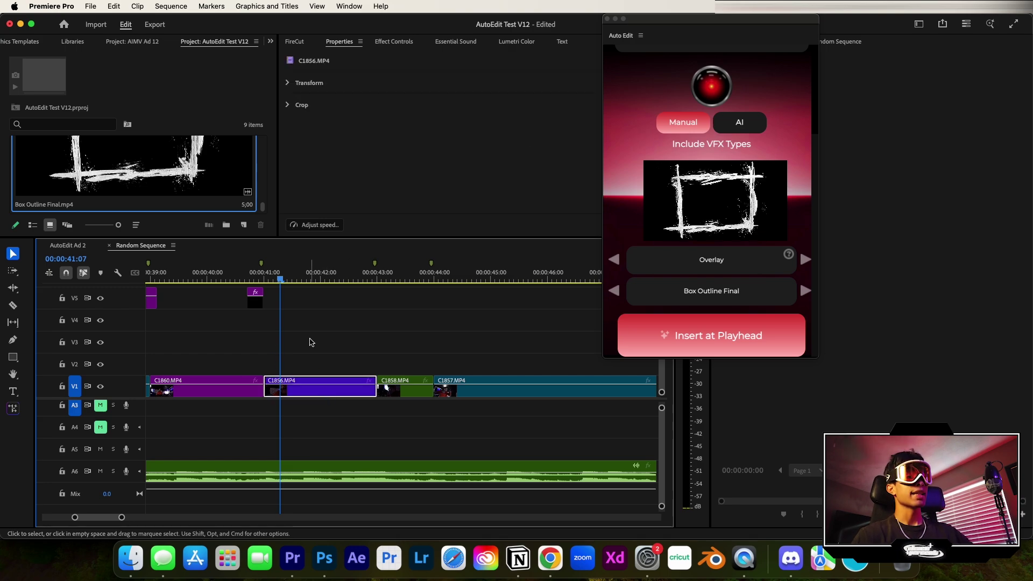
pyautogui.moveTo(695, 19); pyautogui.dragTo(574, 14)
pyautogui.click(314, 277)
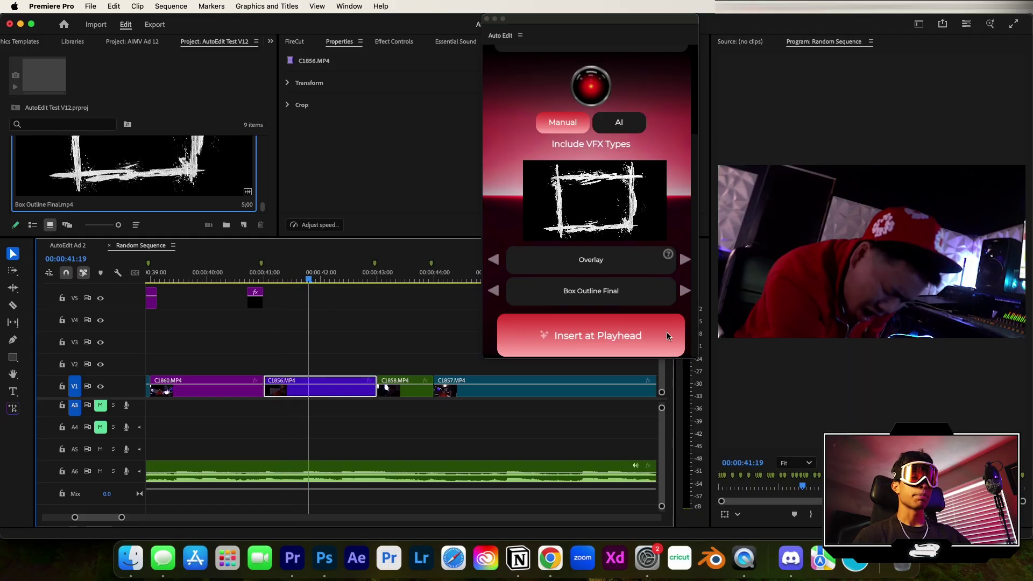
pyautogui.click(605, 339)
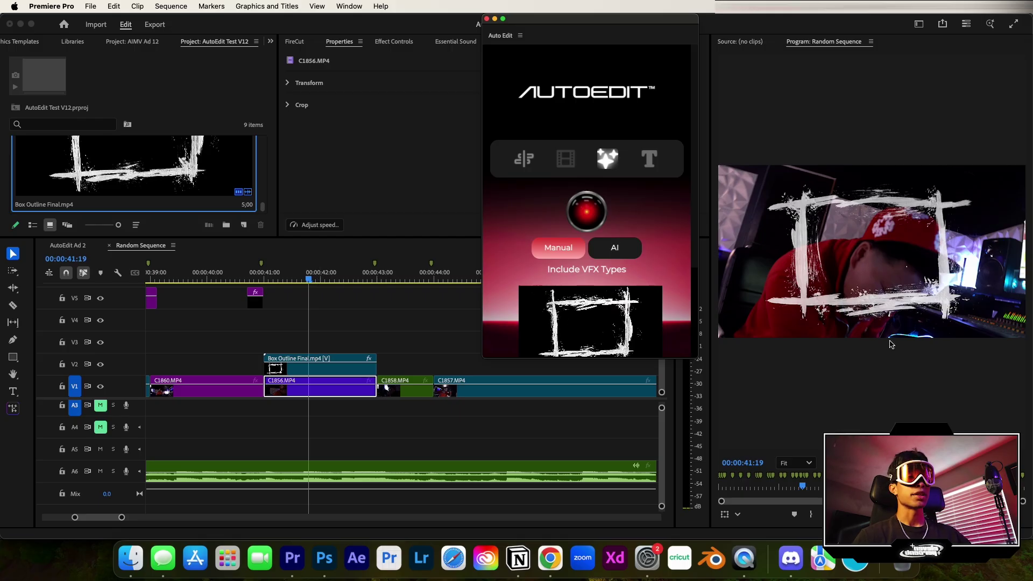
pyautogui.moveTo(304, 273)
pyautogui.mouseDown()
pyautogui.moveTo(282, 273)
pyautogui.moveTo(346, 273)
pyautogui.moveTo(300, 279)
pyautogui.mouseUp()
# Choose the Mixed Media 25 overlay and insert it at 00:00:41:10 with no timeline clip selected.
pyautogui.scroll(-3, 631, 323)
pyautogui.scroll(-2, 630, 323)
pyautogui.click(685, 295)
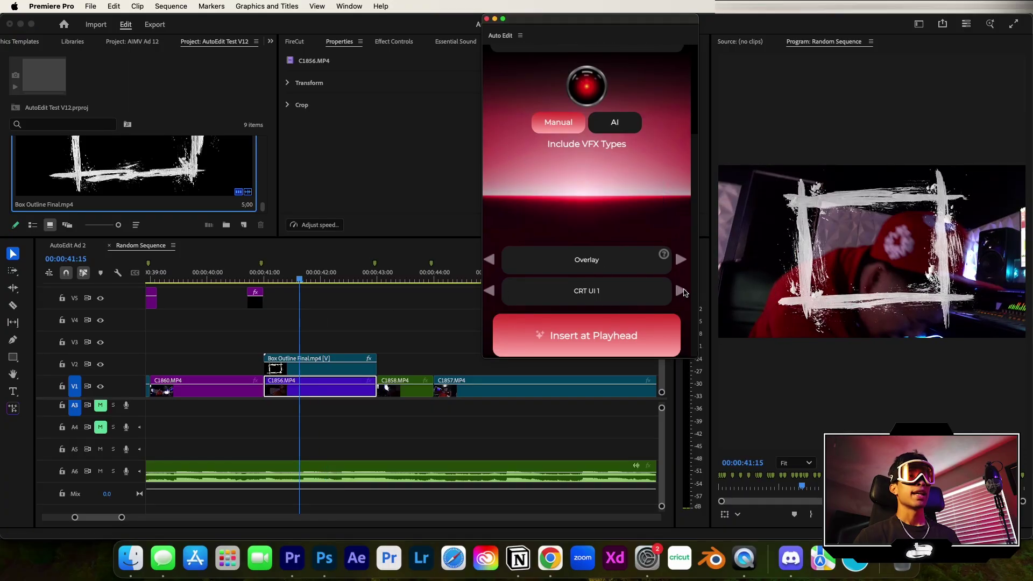
pyautogui.moveTo(350, 276); pyautogui.dragTo(288, 280)
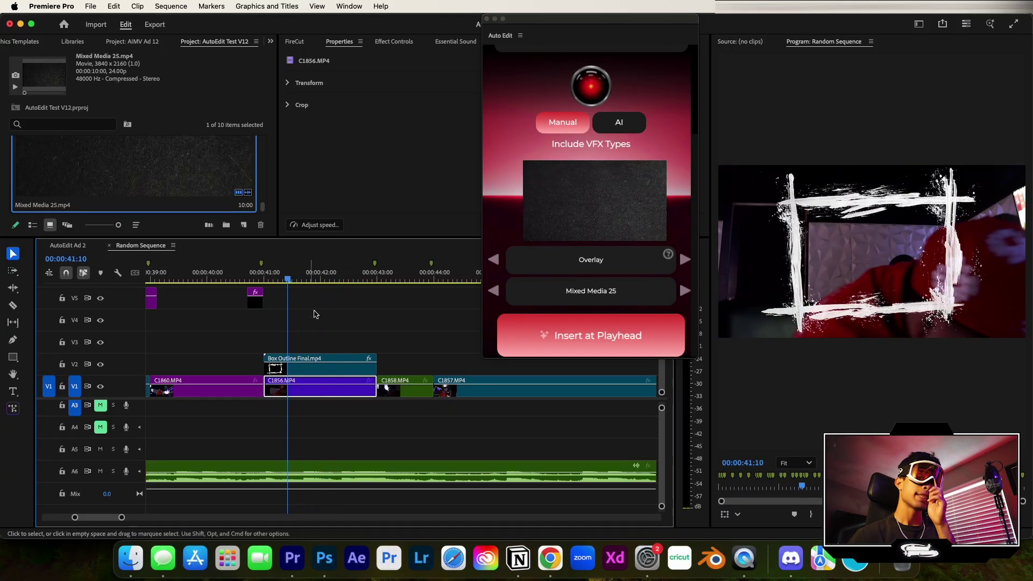
pyautogui.click(323, 335)
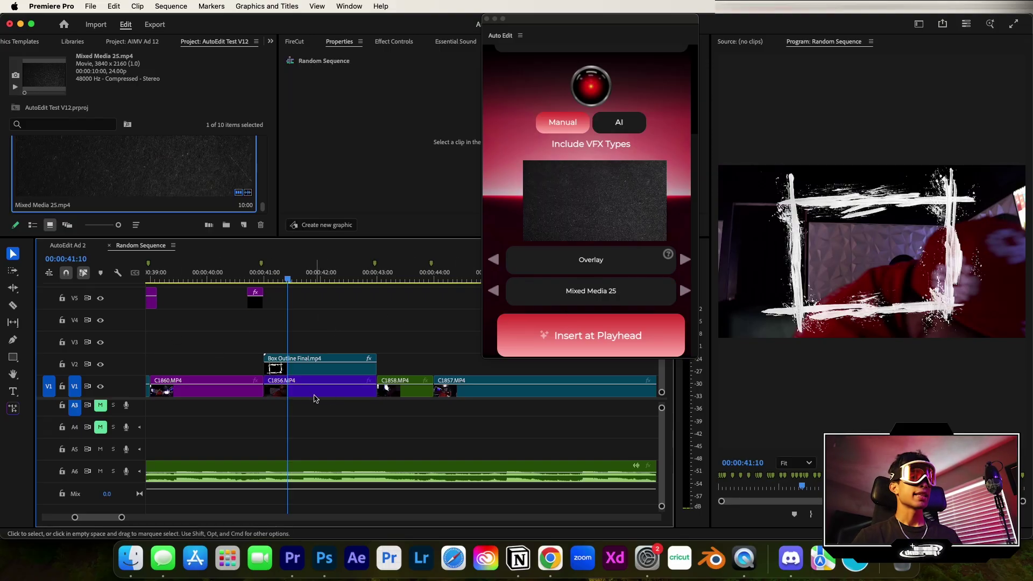
pyautogui.click(302, 397)
pyautogui.click(320, 418)
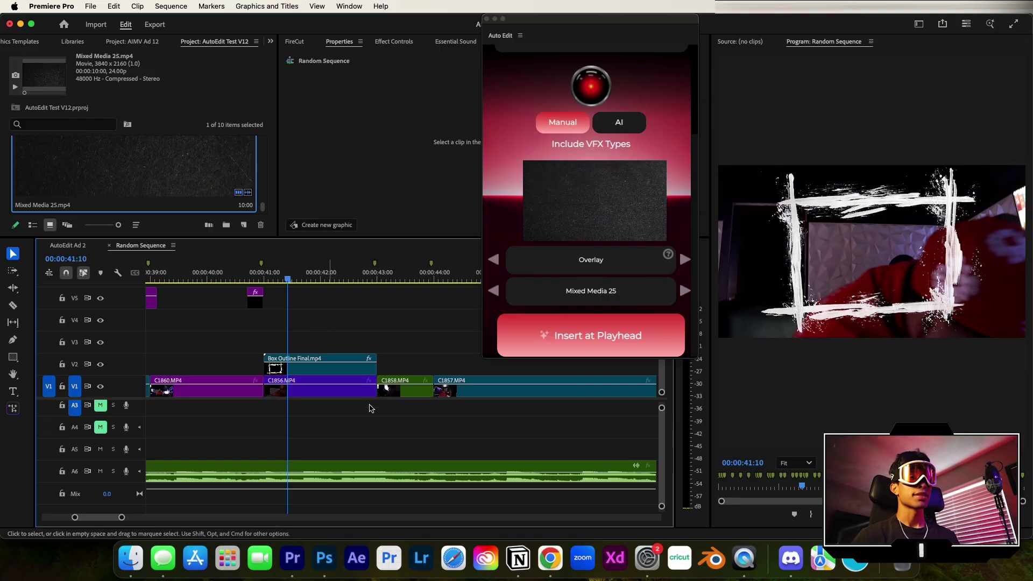
pyautogui.click(605, 337)
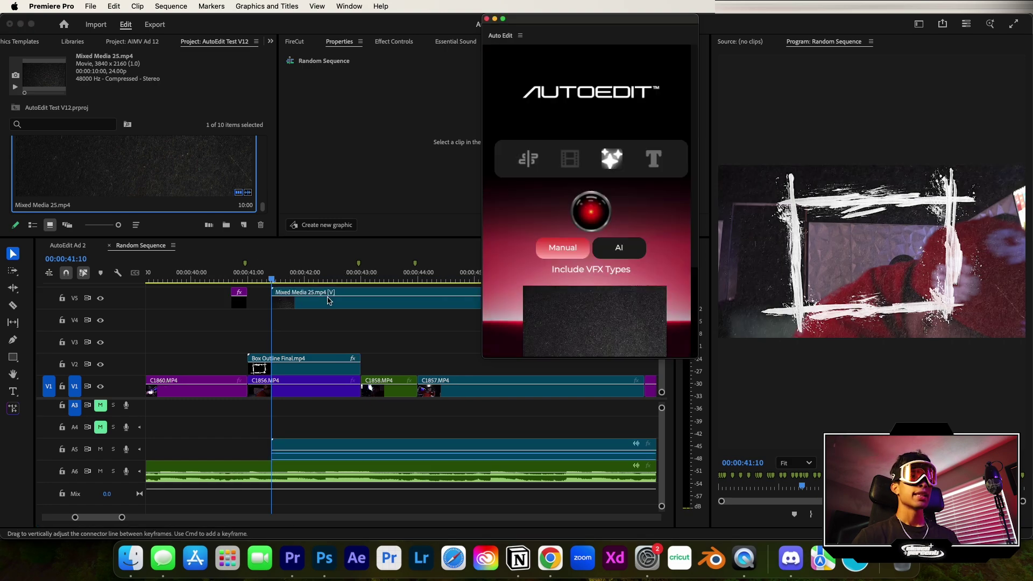
# Move the Mixed Media 25 clip down to track V3, aligned with the start of the box outline overlay, and check the frame at 00:00:42:06.
pyautogui.moveTo(348, 303); pyautogui.dragTo(322, 344)
pyautogui.press('-')
pyautogui.press('-')
pyautogui.press('-')
pyautogui.press('=')
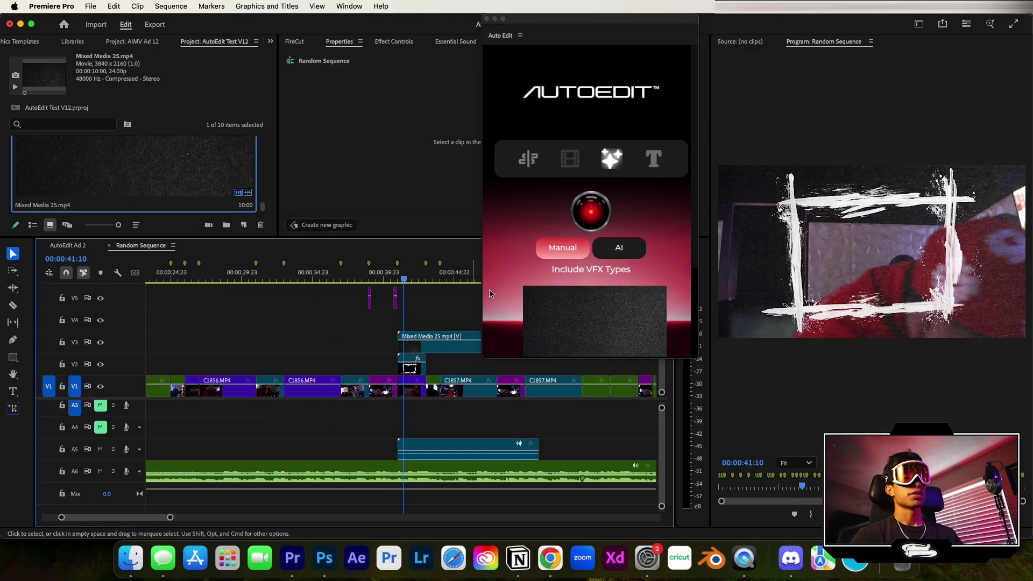
pyautogui.scroll(-3, 535, 306)
pyautogui.hscroll(3, 412, 325)
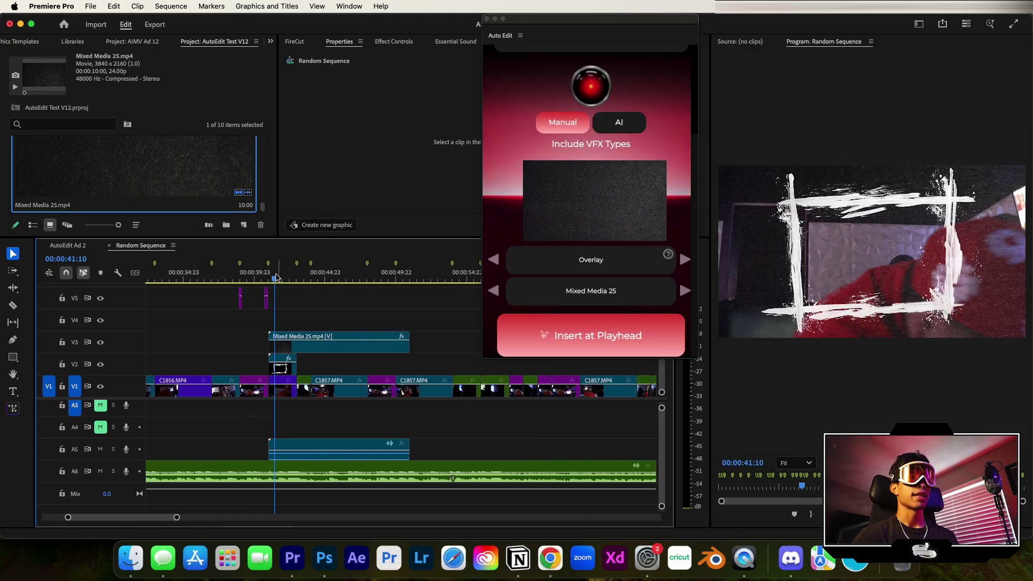
pyautogui.click(286, 279)
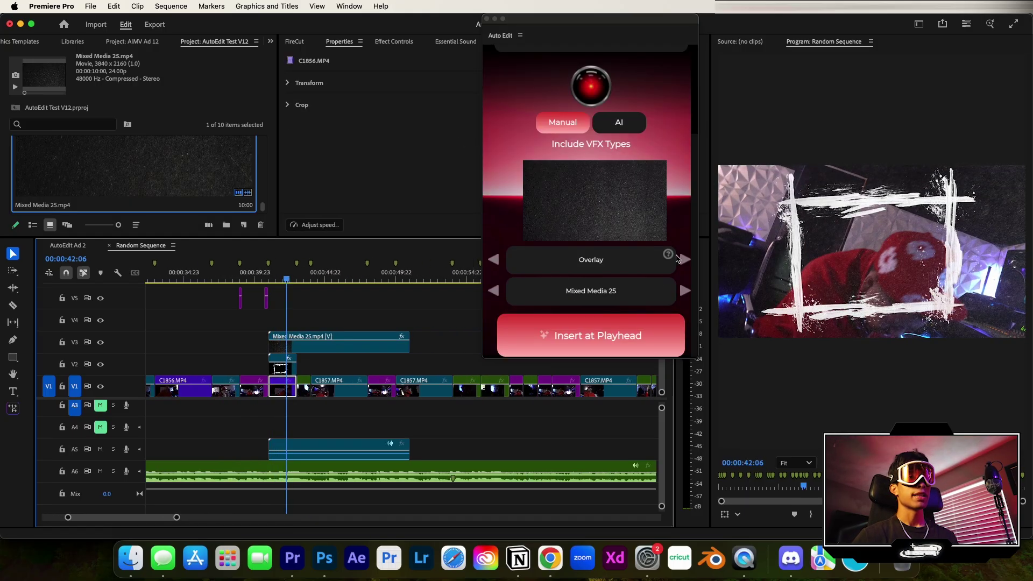
# Choose the CRT UI 1 overlay and insert it over the C1857.MP4 clip near 00:00:52:07.
pyautogui.click(685, 291)
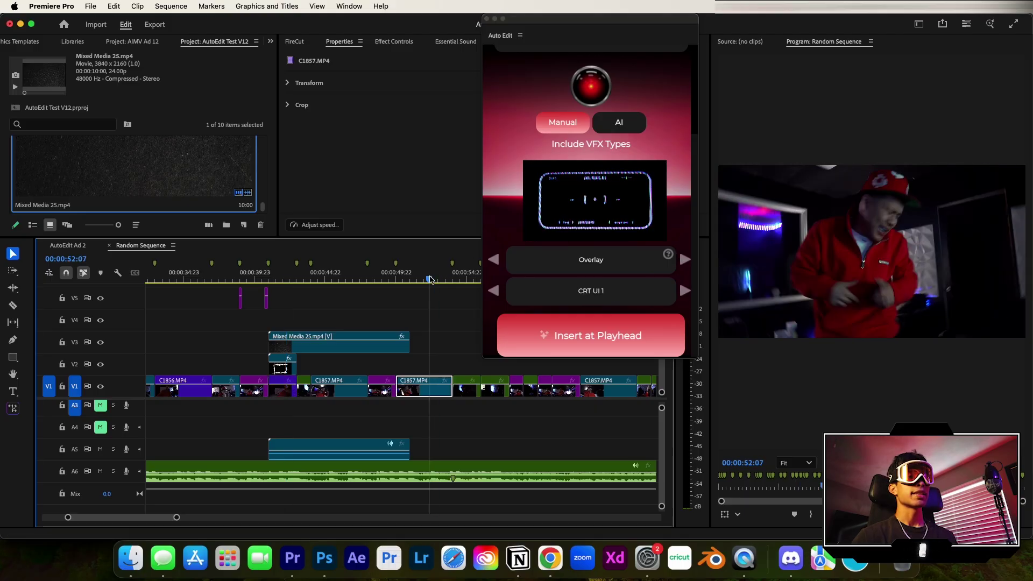
pyautogui.click(630, 331)
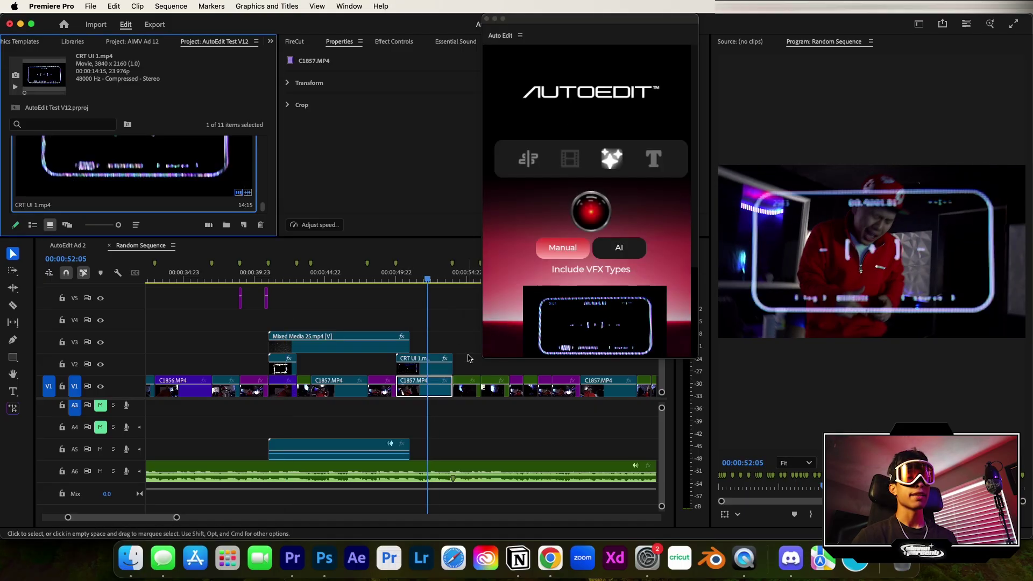
# Delete the CRT UI 1 overlay clip from track V2.
pyautogui.click(426, 373)
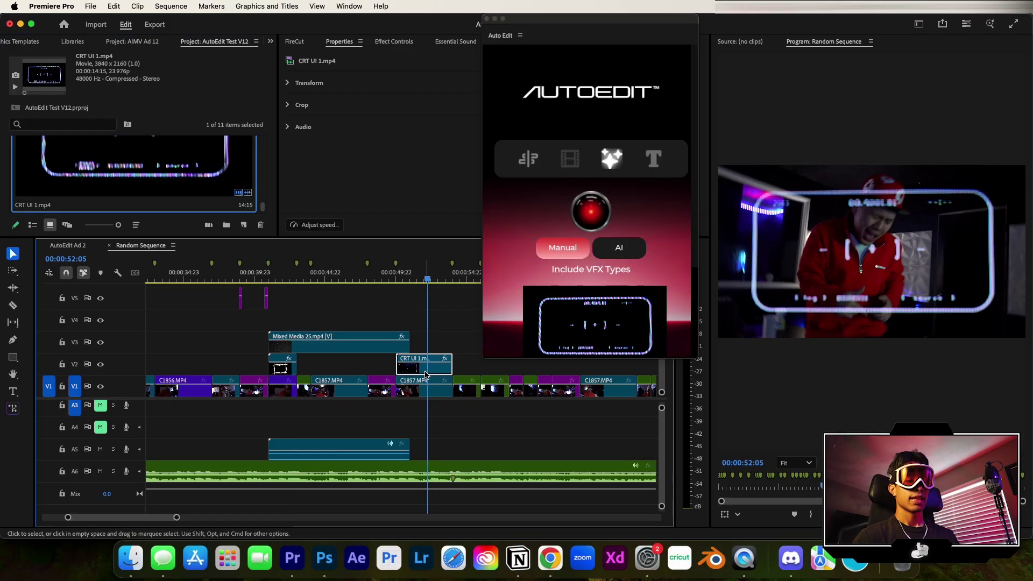
pyautogui.press('Delete')
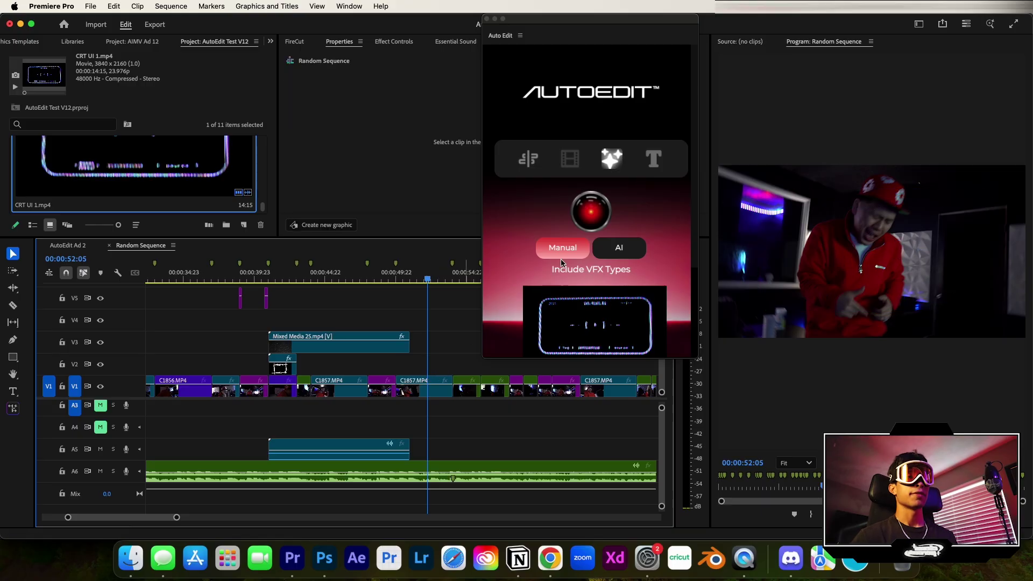
# Insert the 3D Objects Transition 2 Mogrt at 00:00:53:23 and check the frame at 00:00:55:00.
pyautogui.scroll(-5, 605, 285)
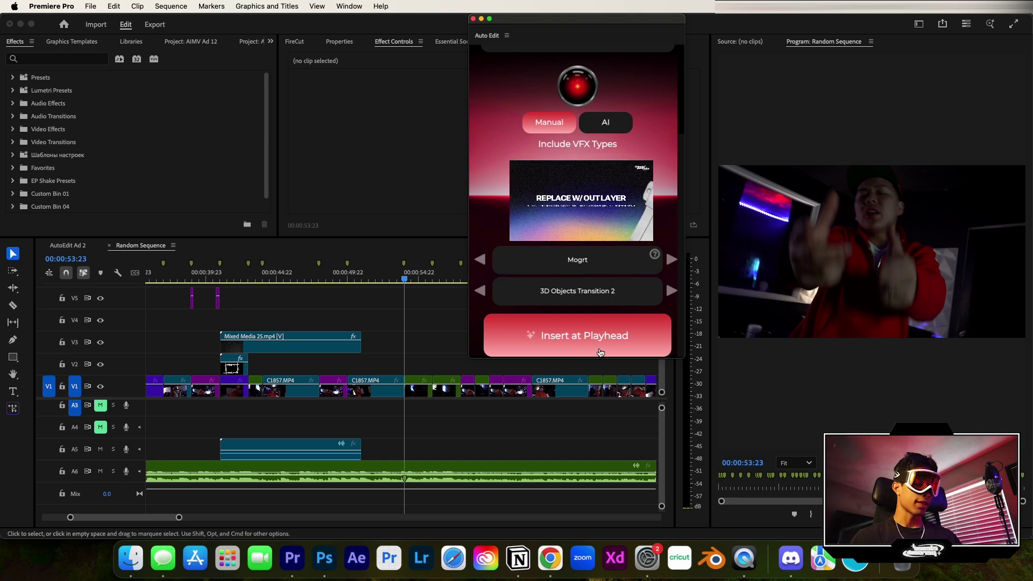
pyautogui.click(601, 352)
pyautogui.click(419, 276)
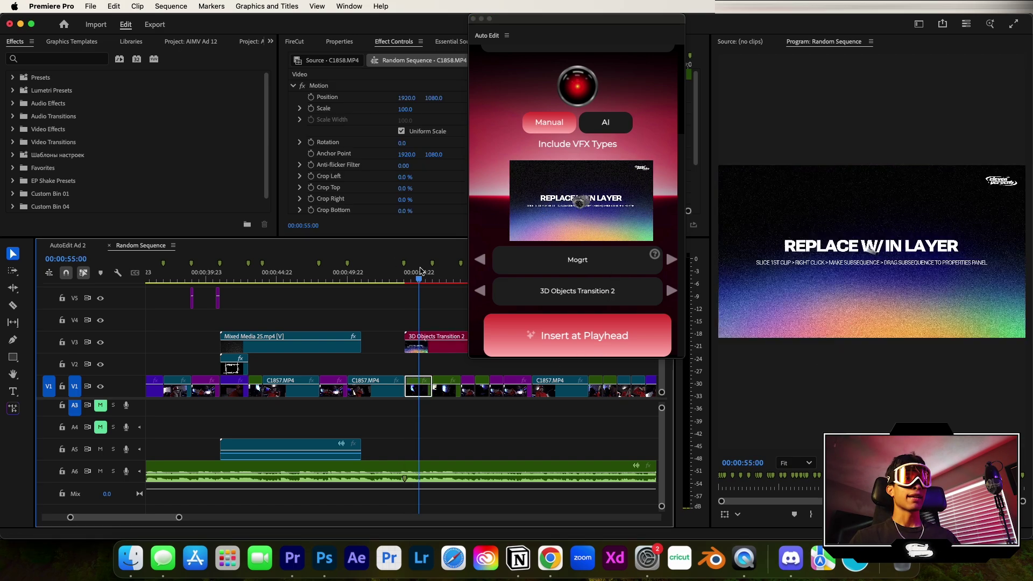
# Open the 3D Objects Transition 2 clip's In Layer media in its properties and move the Auto Edit window off them.
pyautogui.click(437, 344)
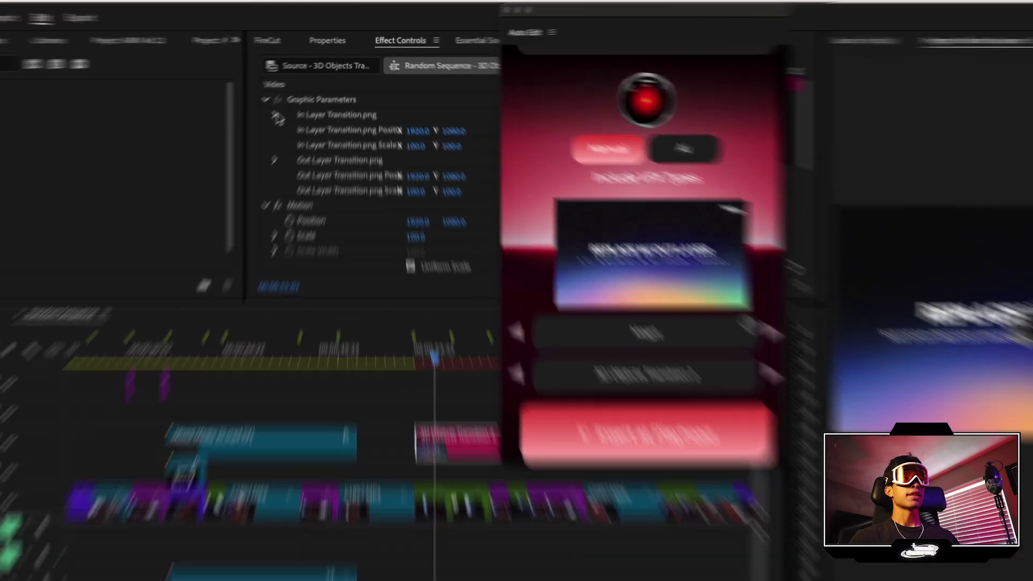
pyautogui.click(300, 96)
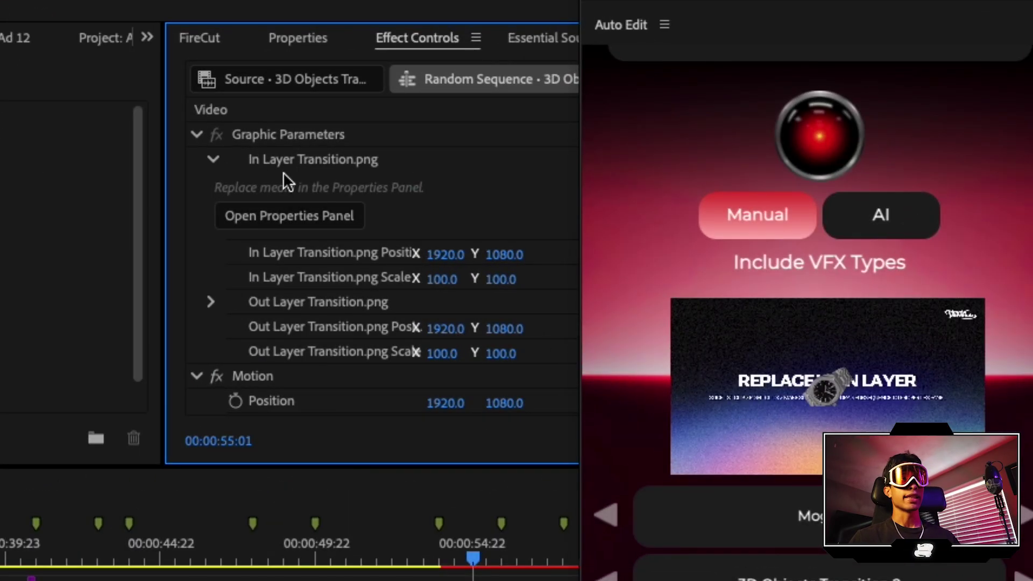
pyautogui.click(282, 213)
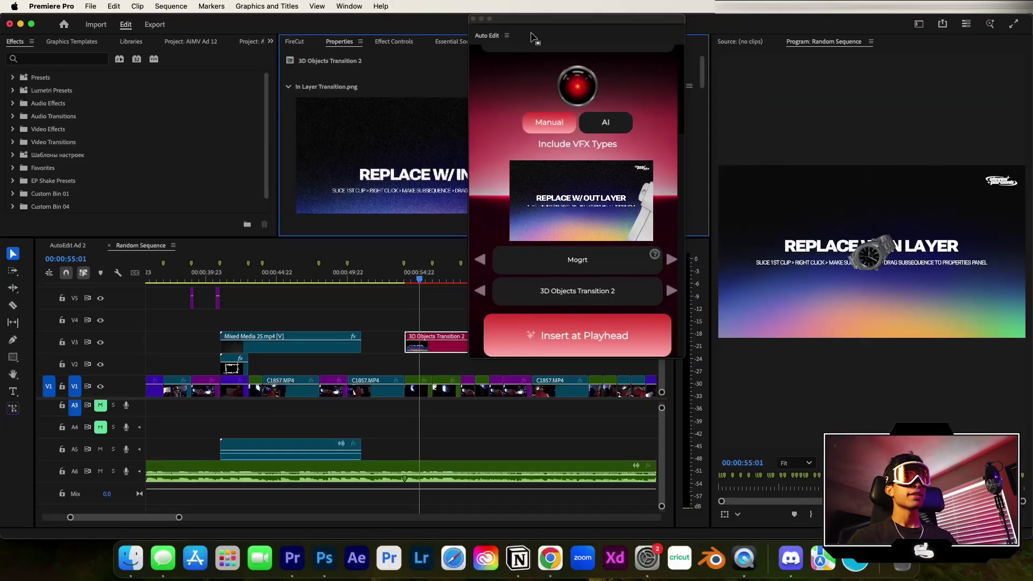
pyautogui.moveTo(533, 37); pyautogui.dragTo(657, 39)
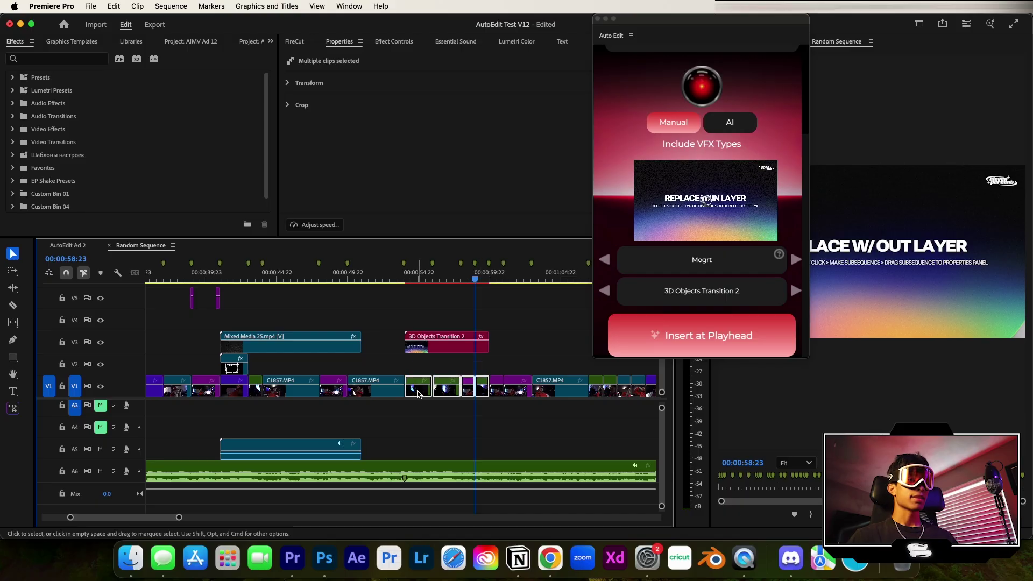
# Make a subsequence from the four V1 clips beneath the transition and use it to replace the In Layer Transition.png media.
pyautogui.rightClick(415, 392)
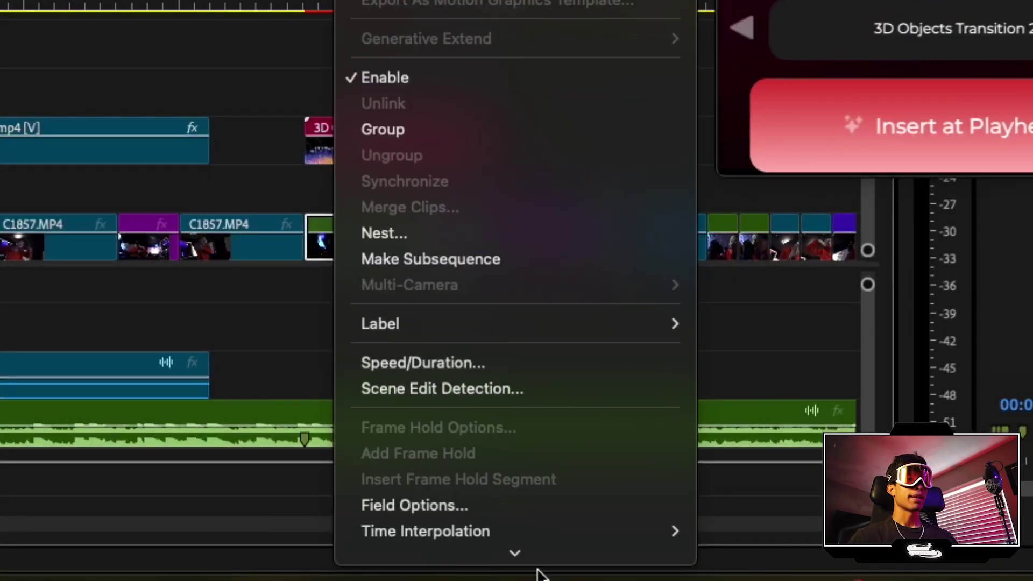
pyautogui.click(508, 210)
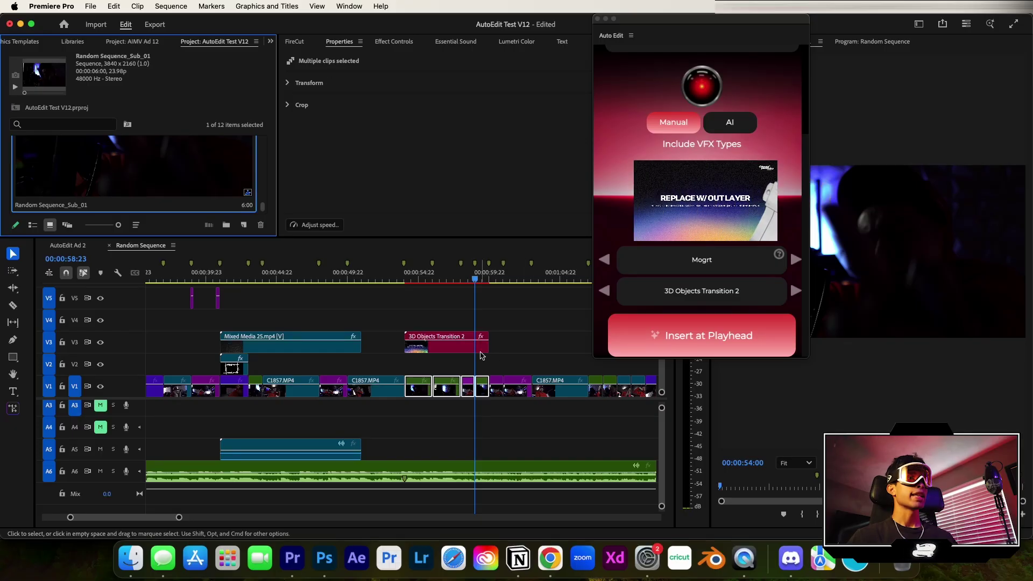
pyautogui.click(446, 344)
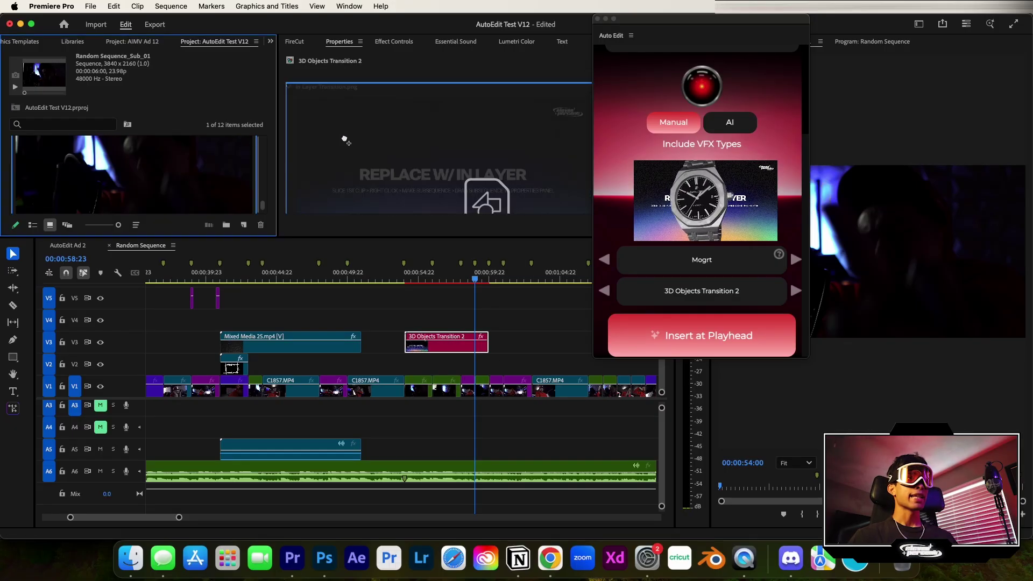
pyautogui.click(428, 280)
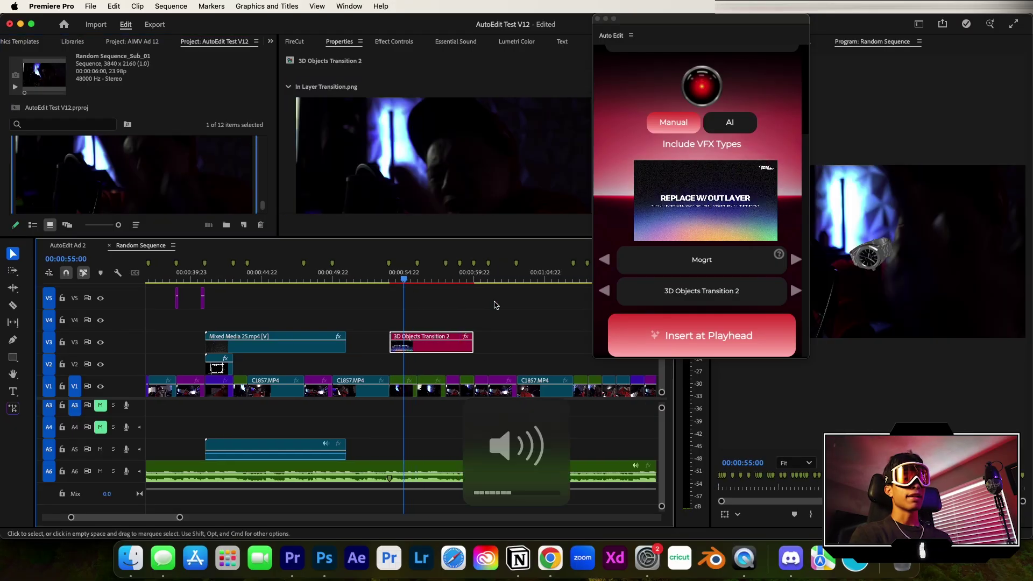
# Uncover the program monitor by moving the Auto Edit window and play through the 3D objects transition.
pyautogui.moveTo(762, 61); pyautogui.dragTo(294, 61)
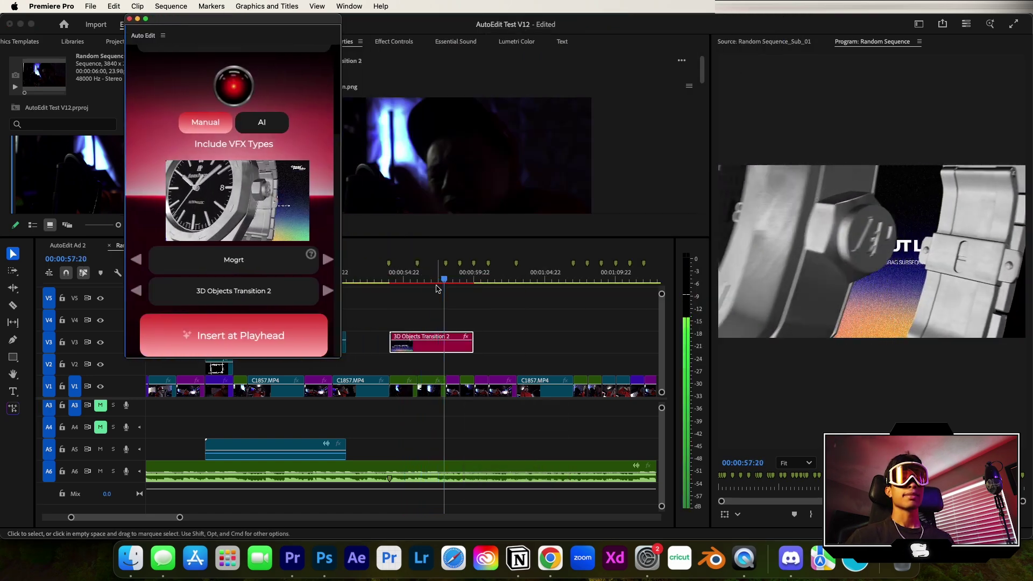
pyautogui.click(413, 278)
pyautogui.press('space')
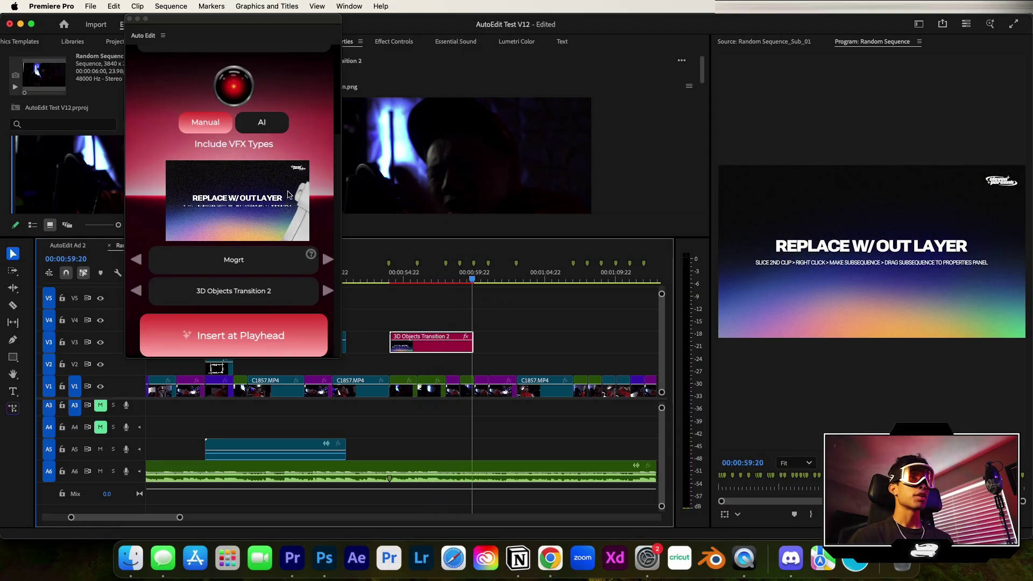
# Switch Auto Edit's VFX section to AI mode and open its Mogrt Titles section.
pyautogui.click(255, 124)
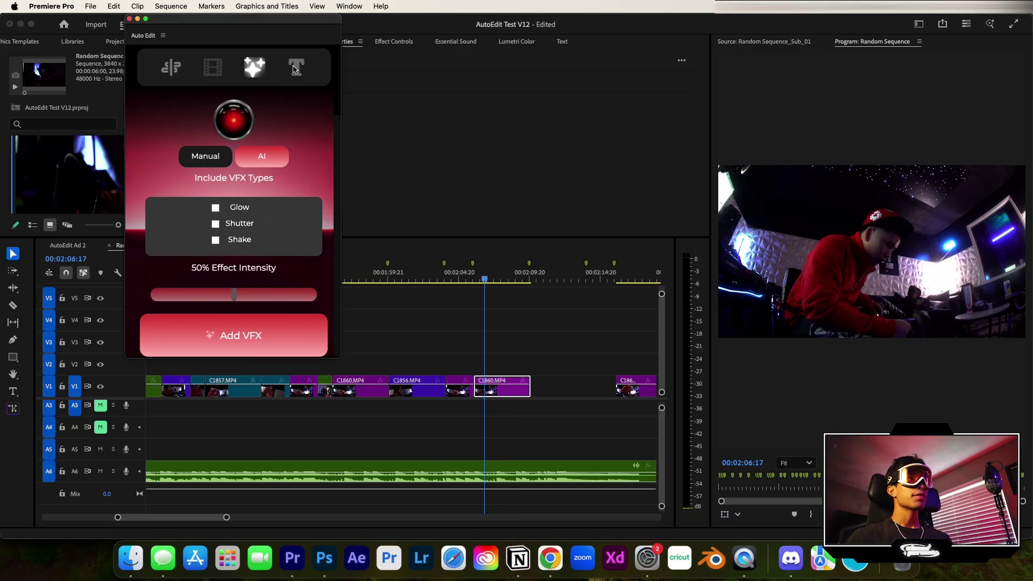
pyautogui.click(297, 66)
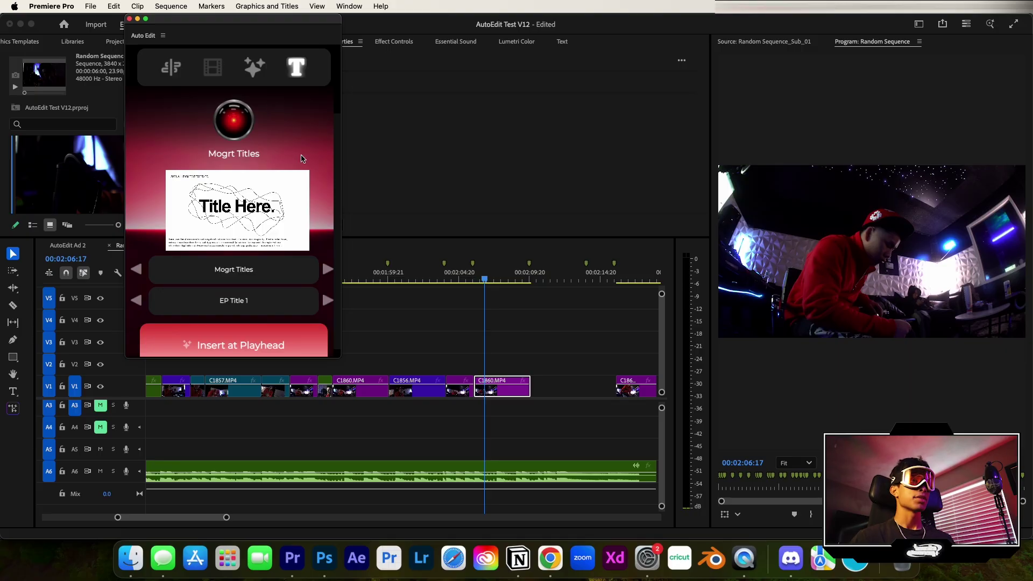
# Insert the EP Title 1 Mogrt title at 00:02:05:13.
pyautogui.click(468, 279)
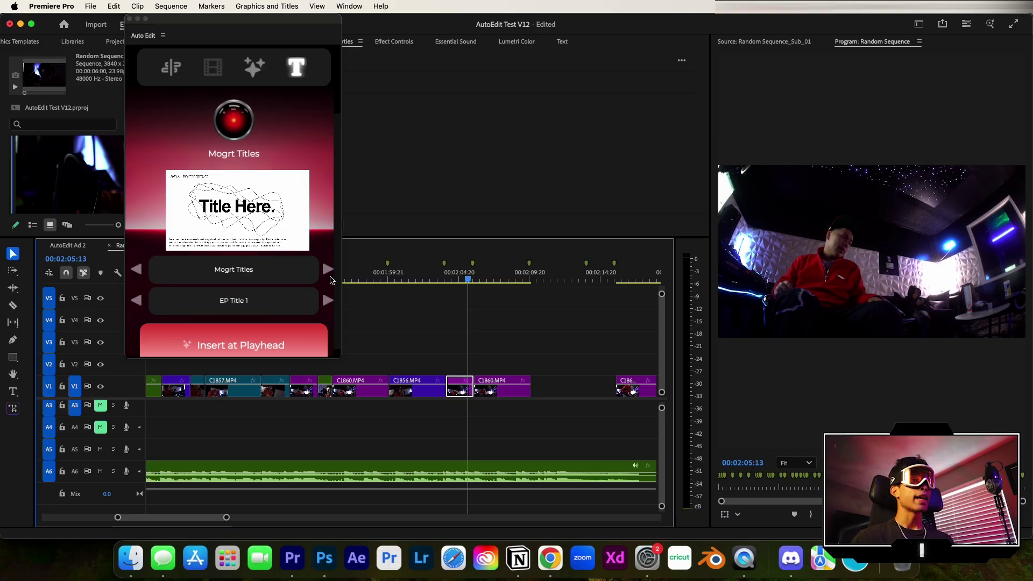
pyautogui.scroll(-1, 295, 334)
pyautogui.click(296, 340)
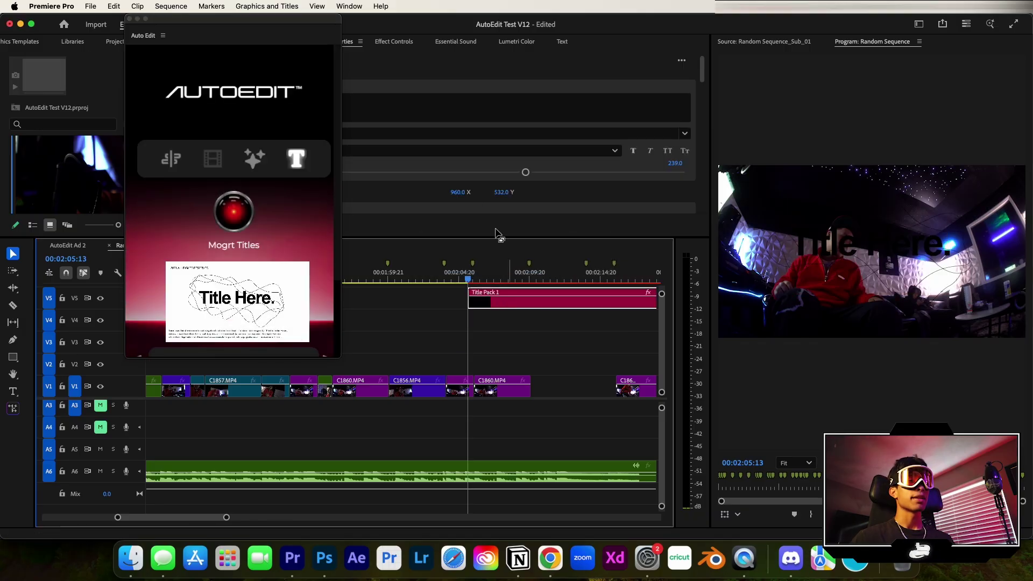
# Check the inserted title near 00:02:06:10 and set its main text to "YOUR NAMe".
pyautogui.click(491, 278)
pyautogui.moveTo(493, 278)
pyautogui.mouseDown()
pyautogui.moveTo(469, 279)
pyautogui.moveTo(480, 278)
pyautogui.mouseUp()
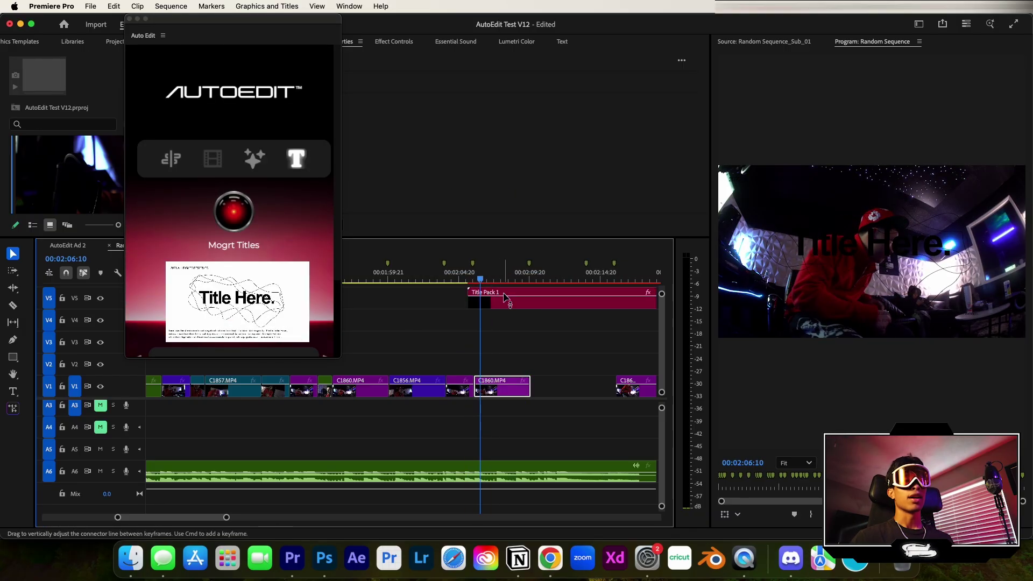
pyautogui.moveTo(309, 20); pyautogui.dragTo(244, 28)
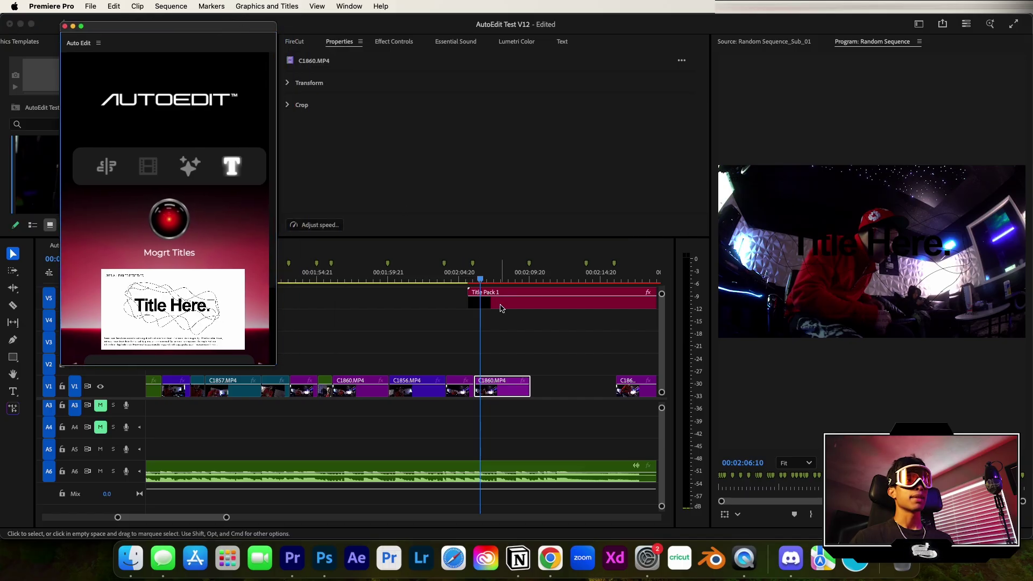
pyautogui.click(506, 307)
pyautogui.click(355, 105)
pyautogui.press('super+a')
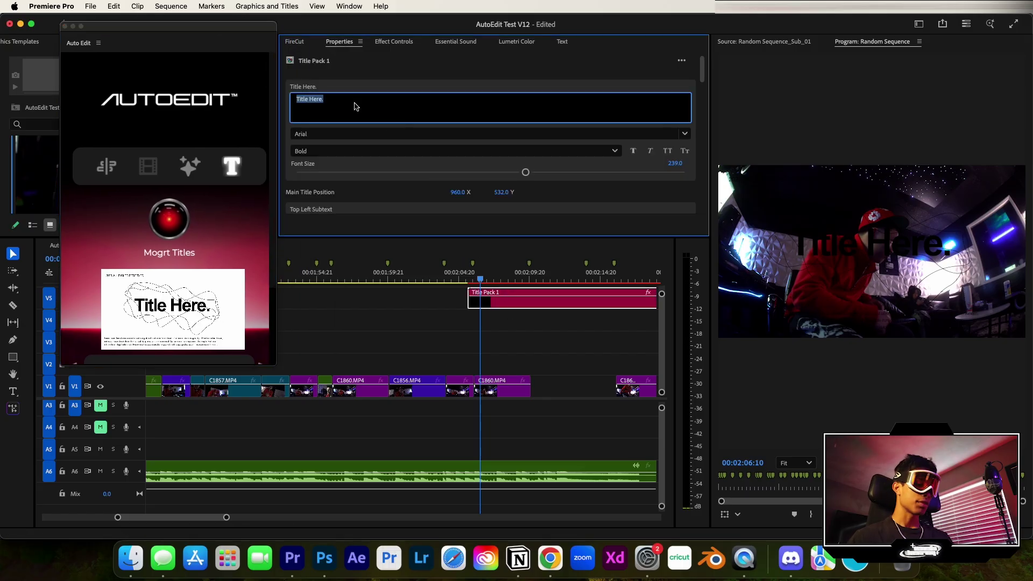
pyautogui.write('YOUR NAME')
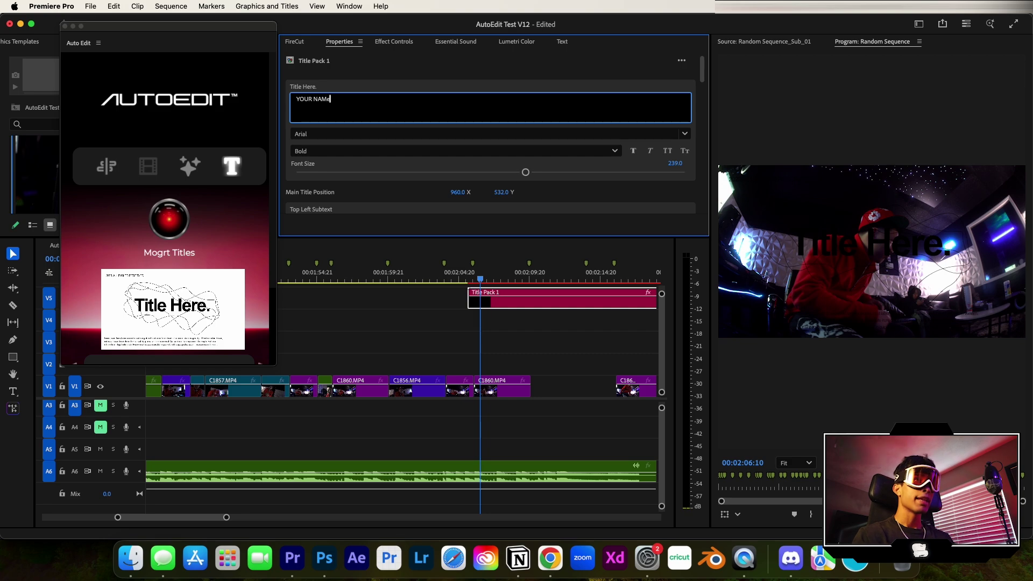
pyautogui.click(418, 302)
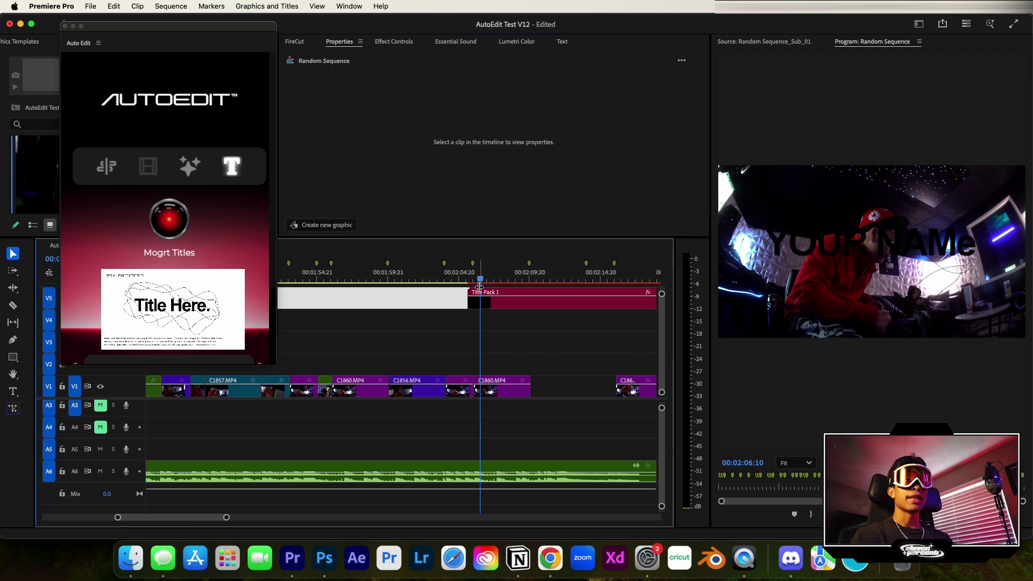
# Apply the Invert preset from Favorites to the Title Pack 1 clip and preview it briefly.
pyautogui.click(482, 295)
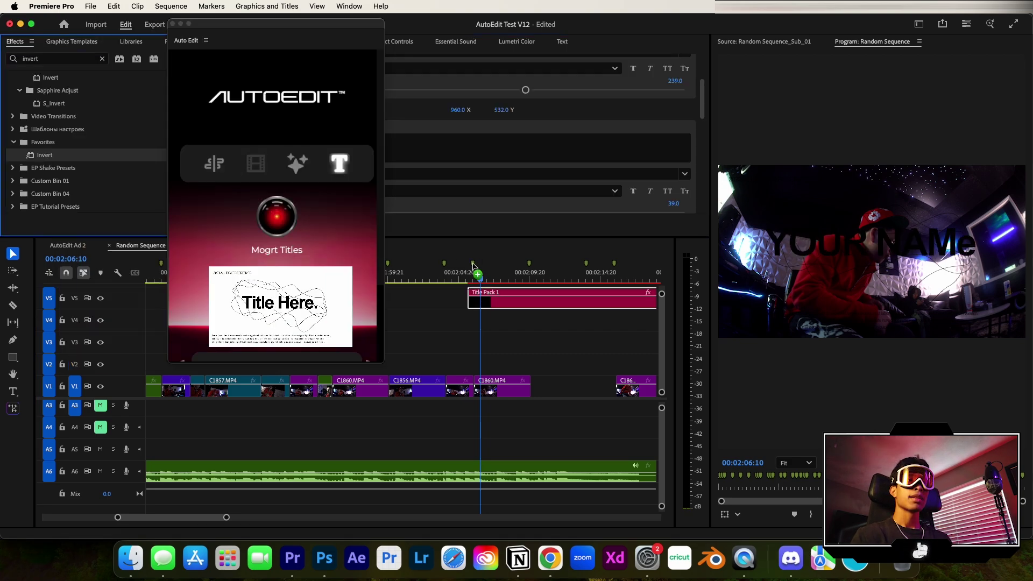
pyautogui.moveTo(47, 155); pyautogui.dragTo(484, 291)
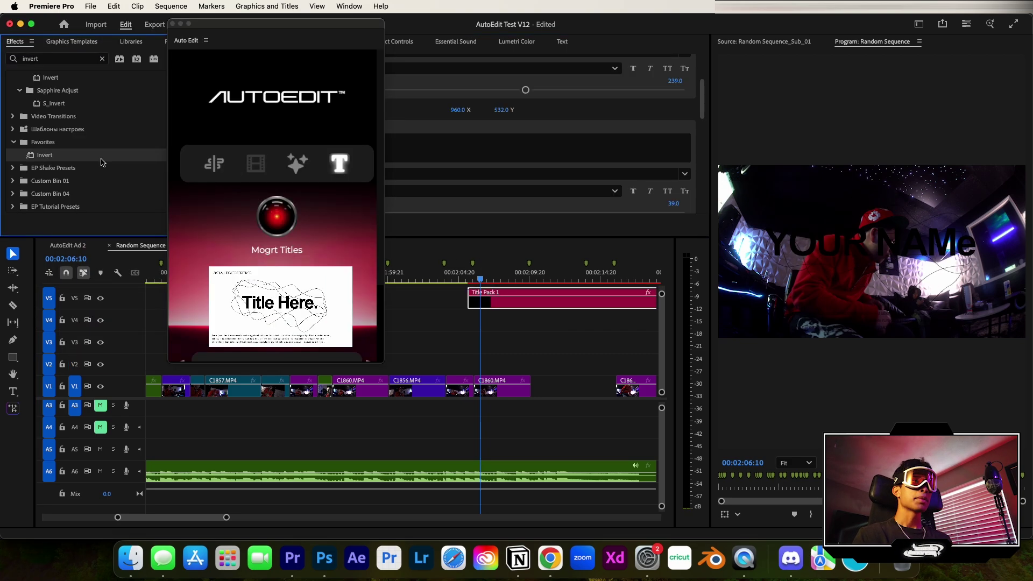
pyautogui.moveTo(90, 156); pyautogui.dragTo(507, 306)
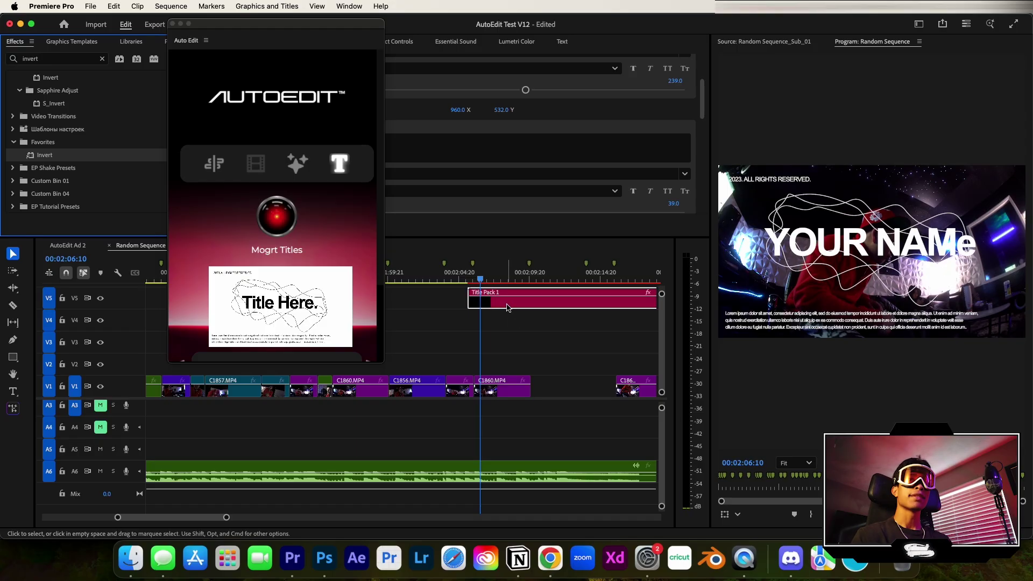
pyautogui.press('space')
pyautogui.press('space')
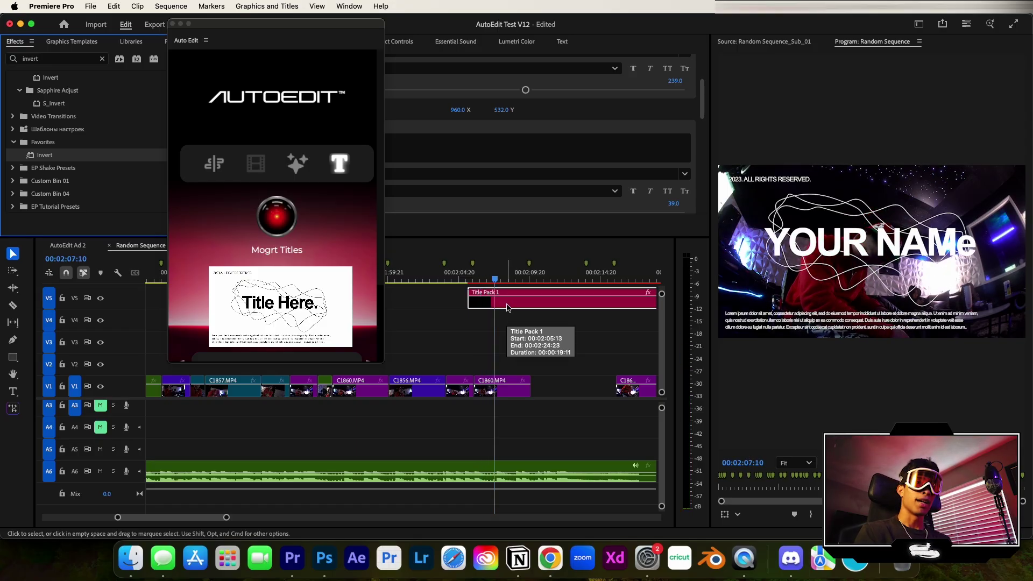
# Delete the Title Pack 1 clip from track V5.
pyautogui.press('Delete')
pyautogui.click(530, 313)
pyautogui.click(535, 307)
pyautogui.press('Delete')
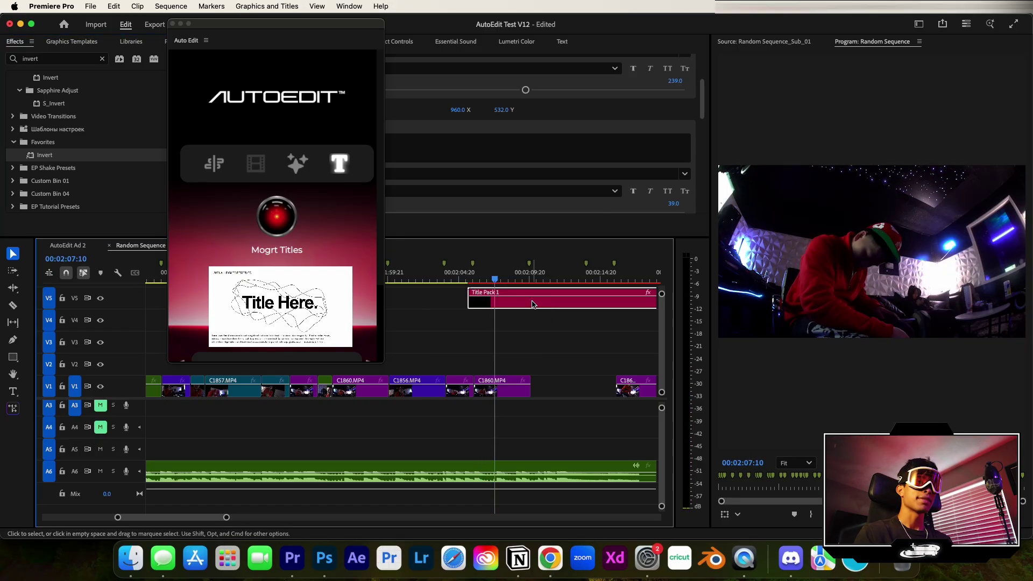
# Choose the yellow Lorem Ipsum title template, insert it at 00:02:07:10 and scrub across it to 00:02:09:01.
pyautogui.scroll(-3, 365, 284)
pyautogui.click(372, 296)
pyautogui.click(372, 296)
pyautogui.click(329, 340)
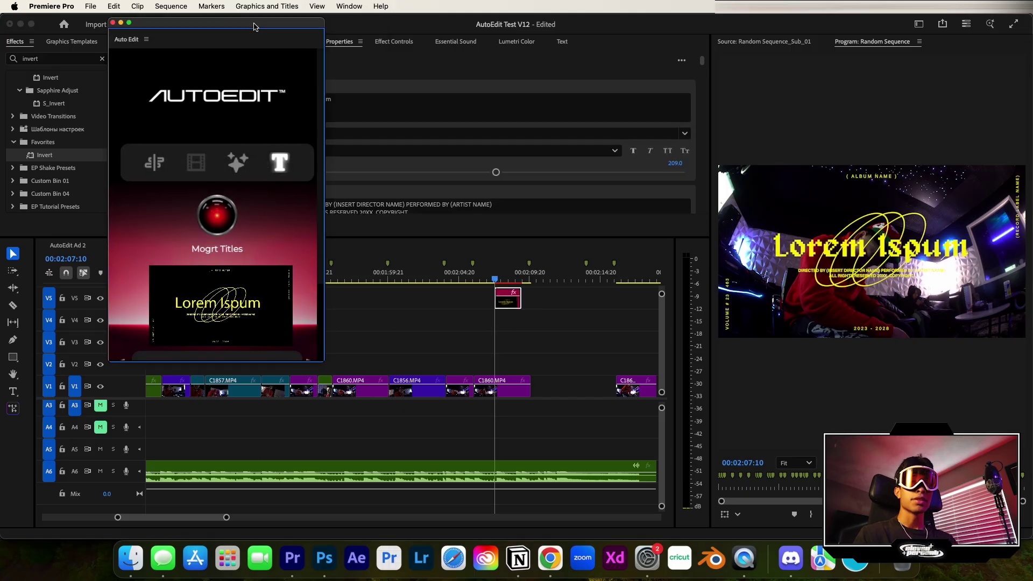
pyautogui.click(510, 275)
pyautogui.moveTo(510, 274); pyautogui.dragTo(518, 275)
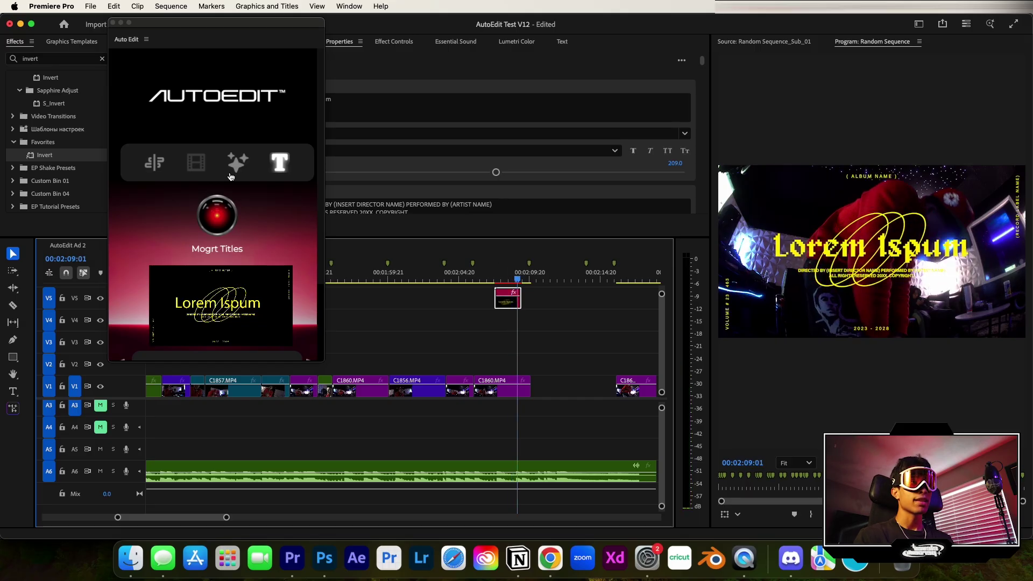
# Configure the AI VFX to include only Shutter at 19% effect intensity, and deselect the timeline clip.
pyautogui.click(286, 154)
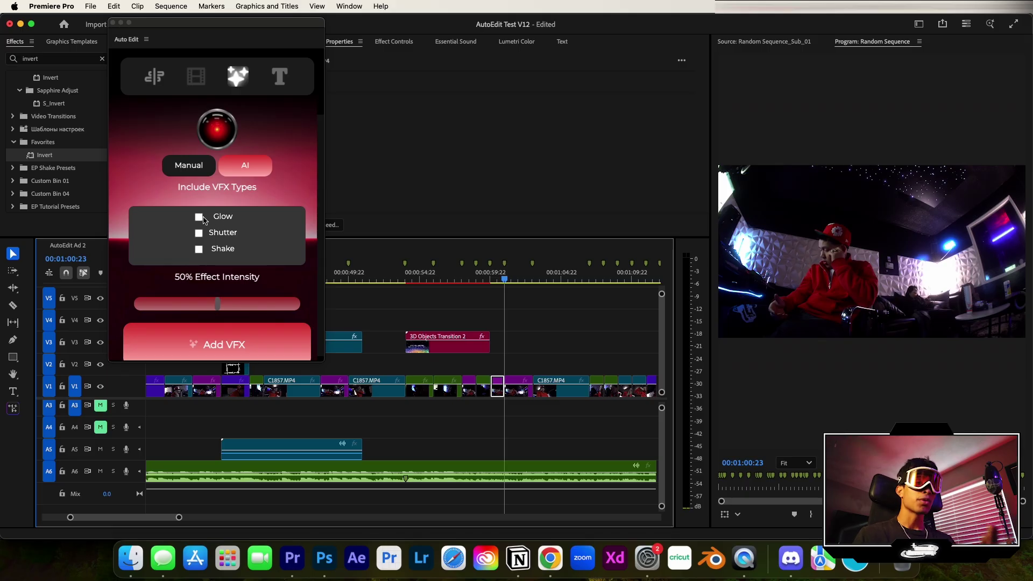
pyautogui.click(198, 248)
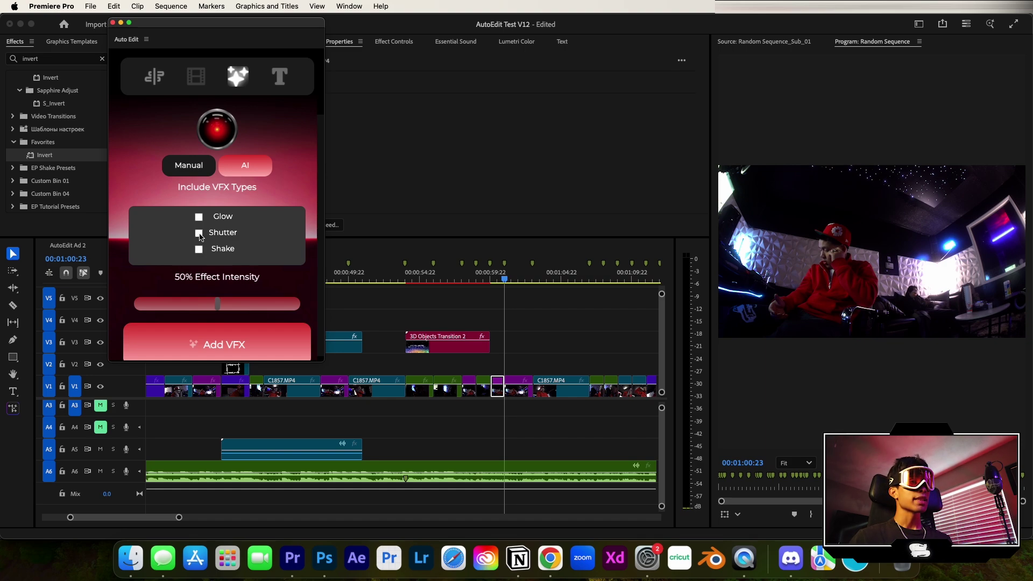
pyautogui.moveTo(218, 305); pyautogui.dragTo(205, 305)
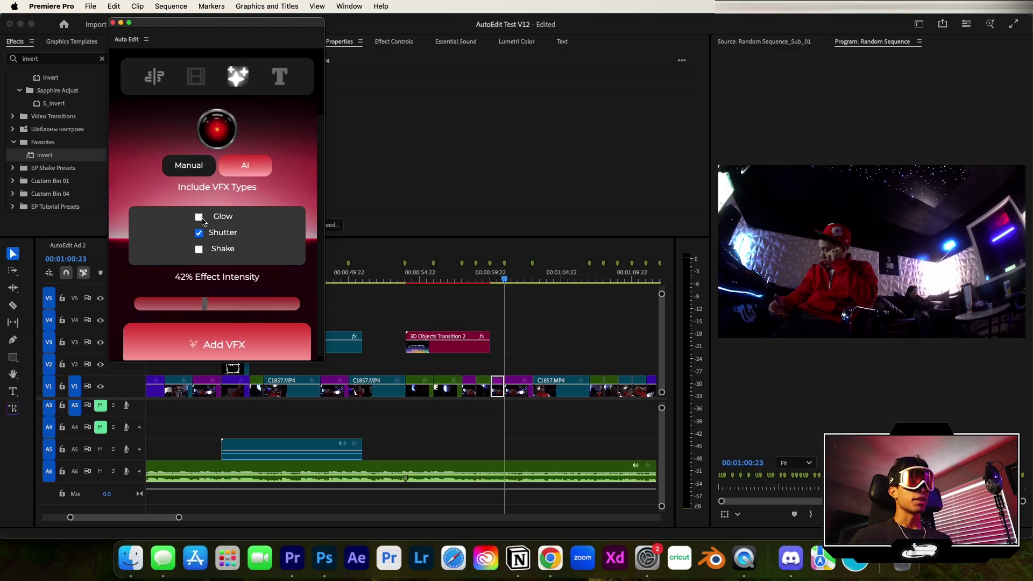
pyautogui.moveTo(205, 305); pyautogui.dragTo(165, 347)
pyautogui.scroll(5, 405, 323)
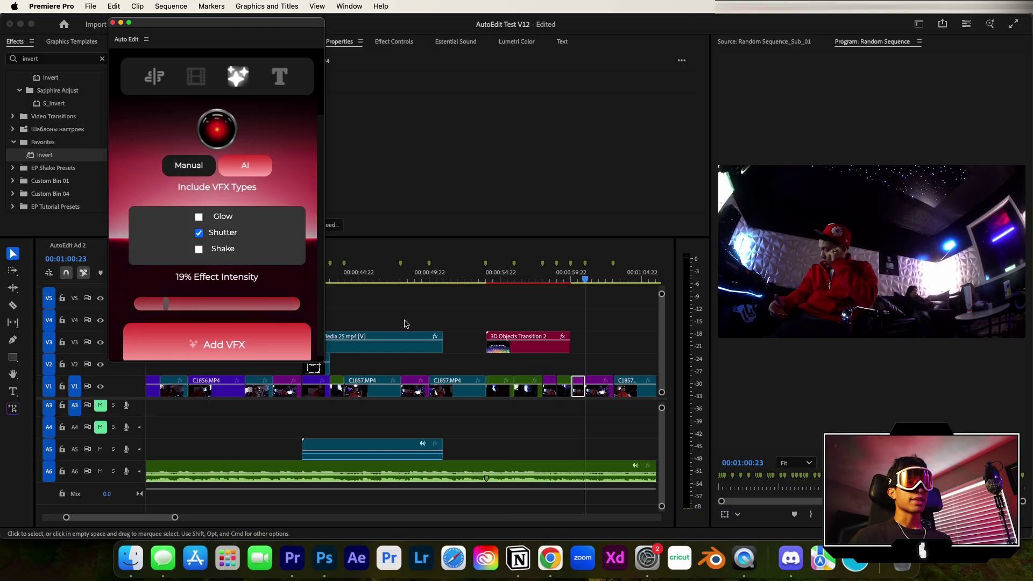
pyautogui.click(437, 307)
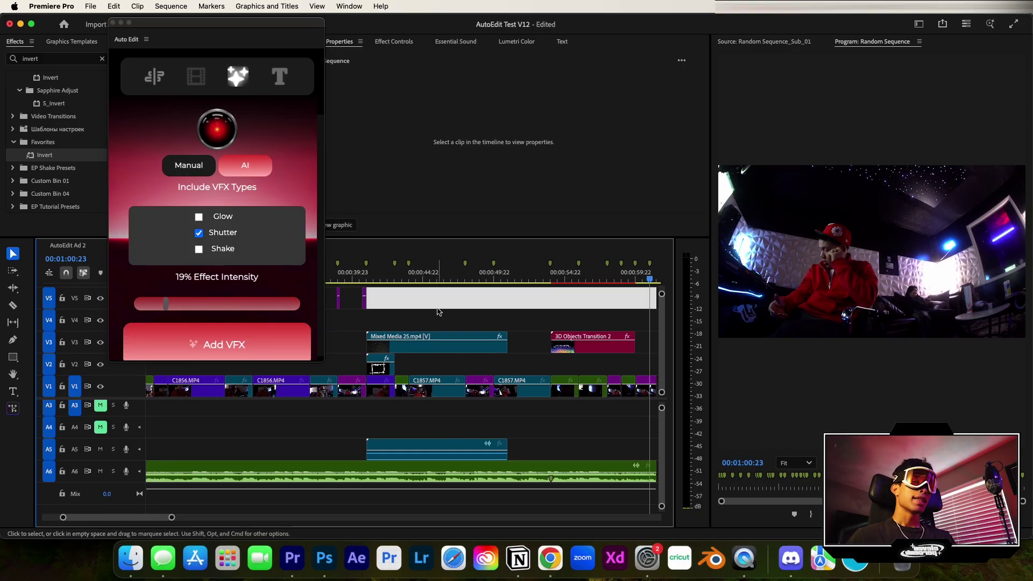
# Set the AI effect intensity to 18%, add the Shutter VFX to the sequence, and move the Auto Edit window off the timeline.
pyautogui.press('-')
pyautogui.click(447, 310)
pyautogui.press('-')
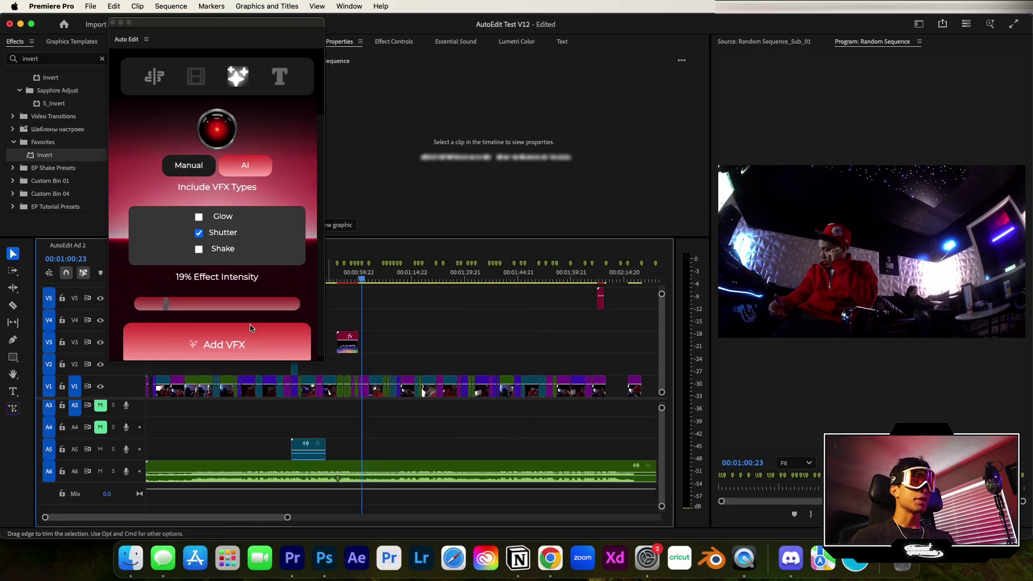
pyautogui.moveTo(166, 304); pyautogui.dragTo(166, 305)
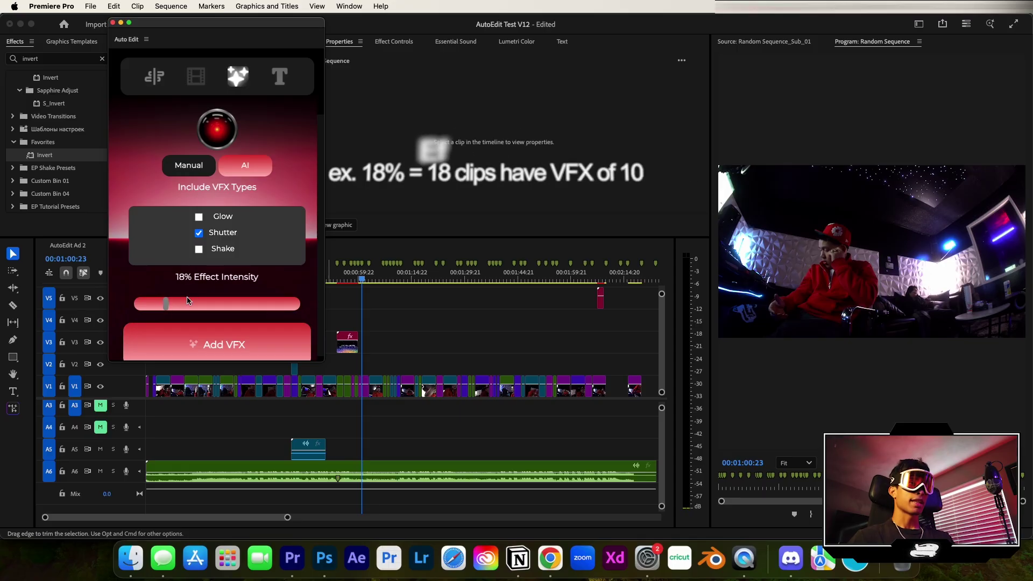
pyautogui.scroll(-1, 239, 286)
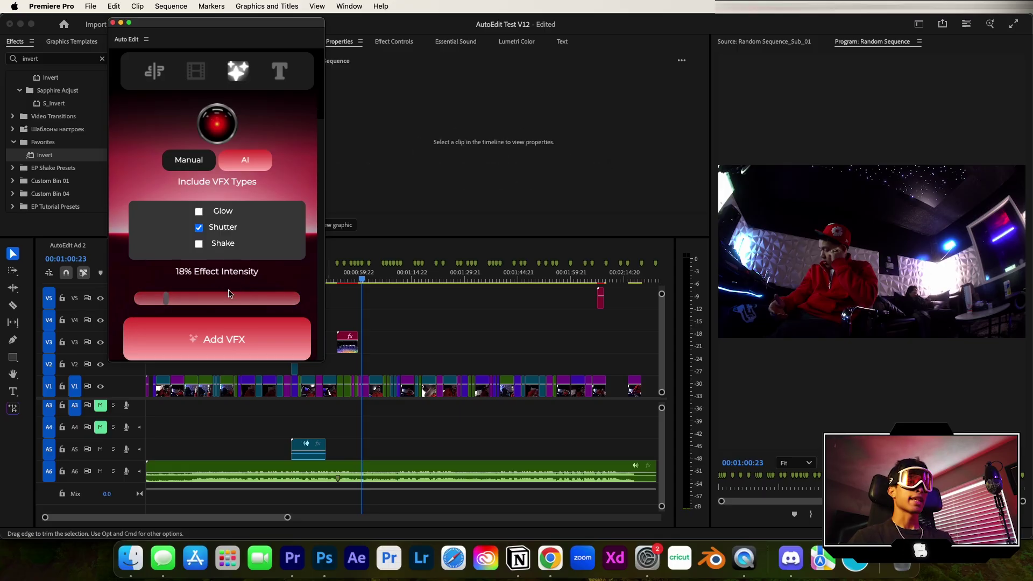
pyautogui.click(265, 336)
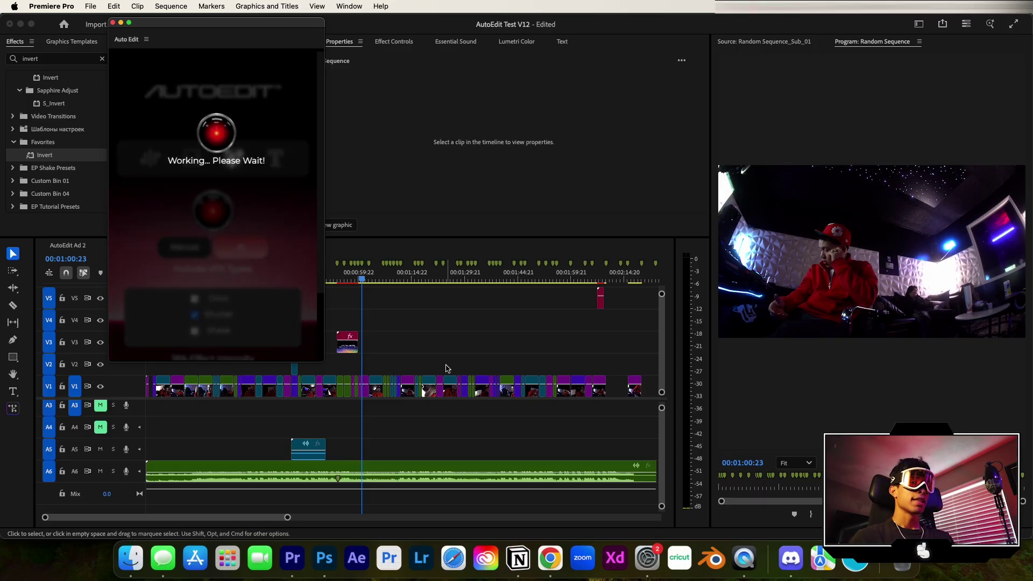
pyautogui.moveTo(194, 26); pyautogui.dragTo(621, 241)
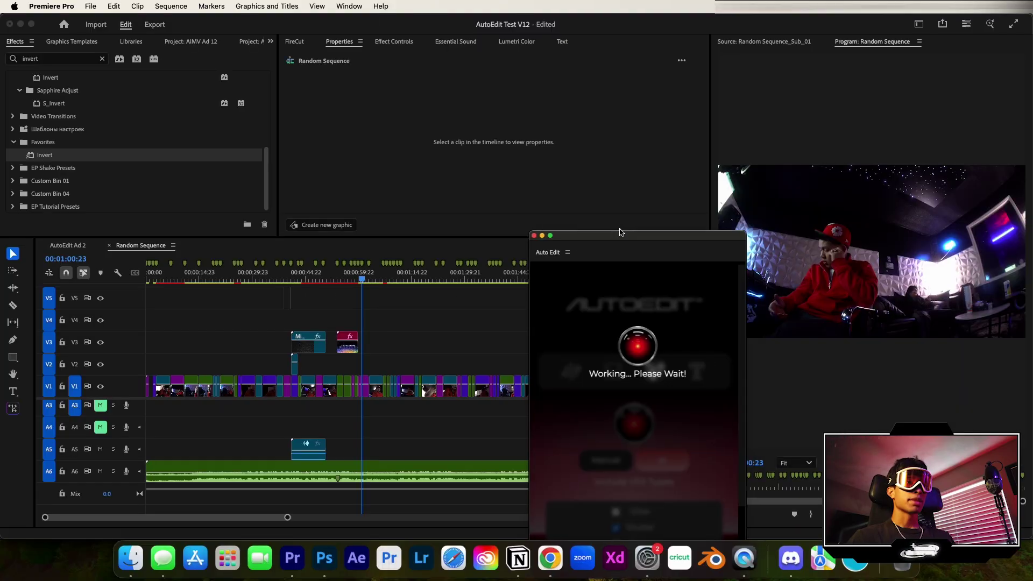
pyautogui.moveTo(621, 232); pyautogui.dragTo(109, 13)
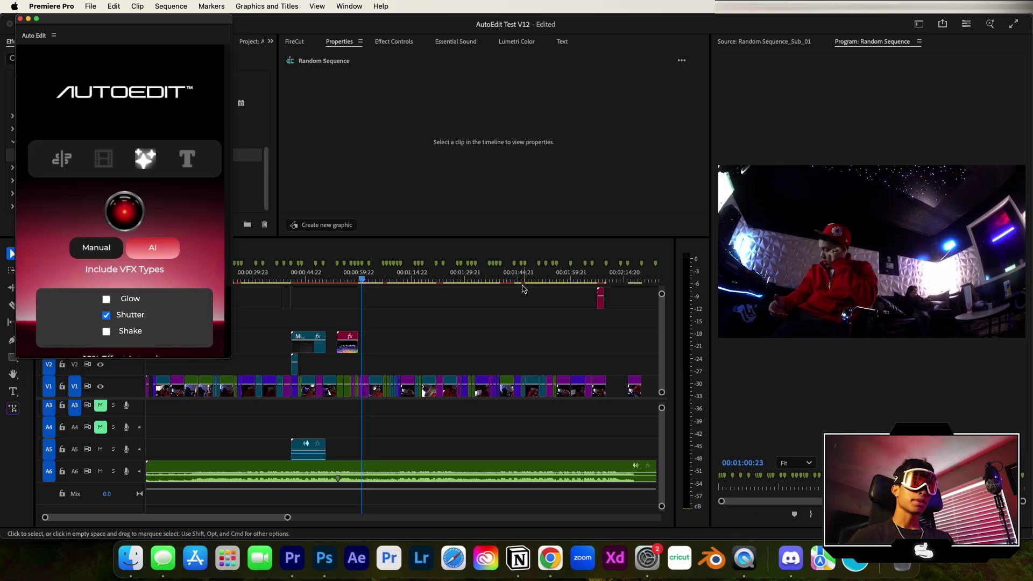
# Play the sequence from 00:01:06:15 and scrub on to 00:01:22:05 to review the added shutter effects.
pyautogui.click(384, 274)
pyautogui.moveTo(384, 269); pyautogui.dragTo(383, 269)
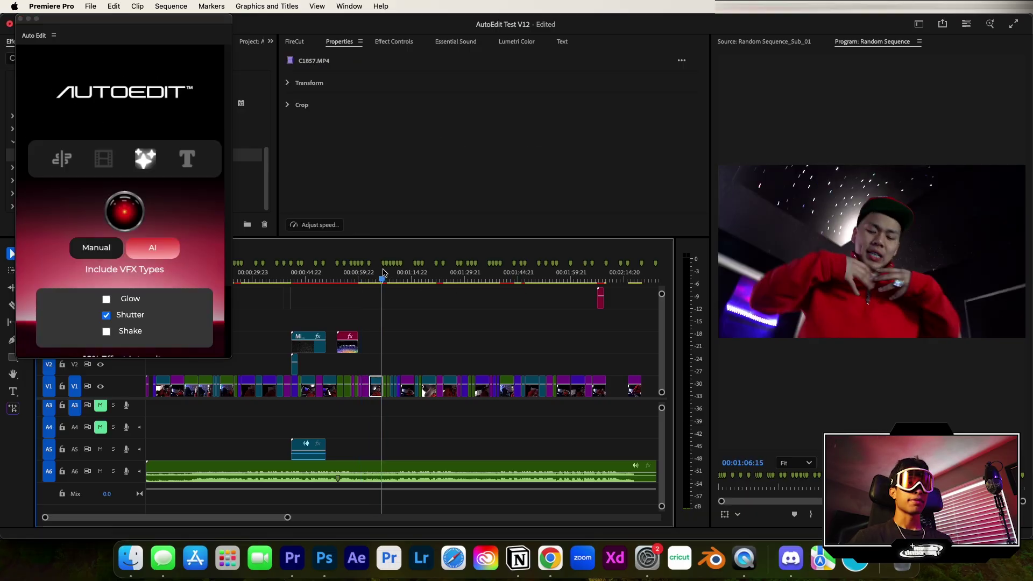
pyautogui.press('space')
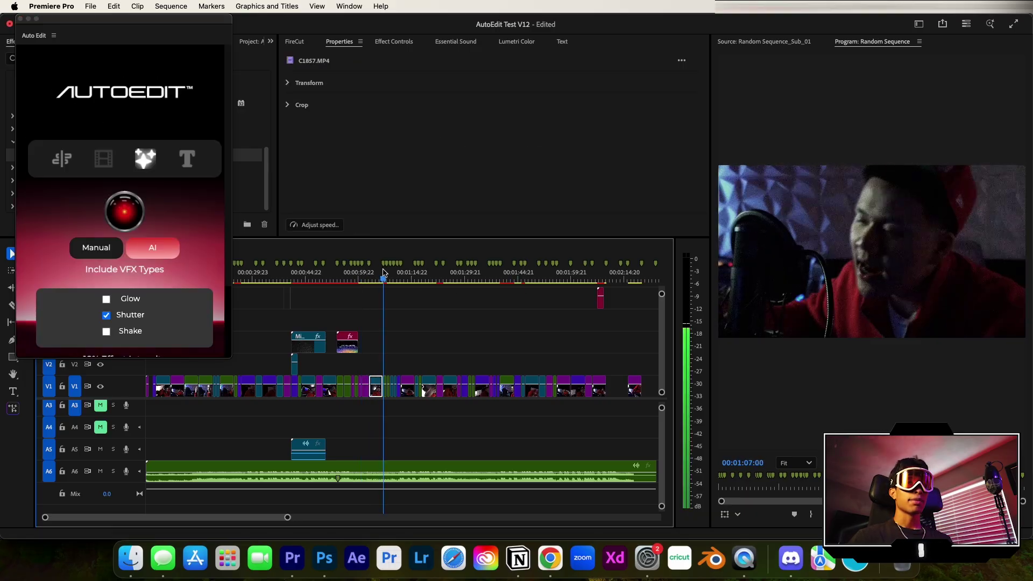
pyautogui.press('=')
pyautogui.press('-')
pyautogui.press('-')
pyautogui.press('=')
pyautogui.press('=')
pyautogui.click(408, 277)
pyautogui.moveTo(409, 278); pyautogui.dragTo(511, 279)
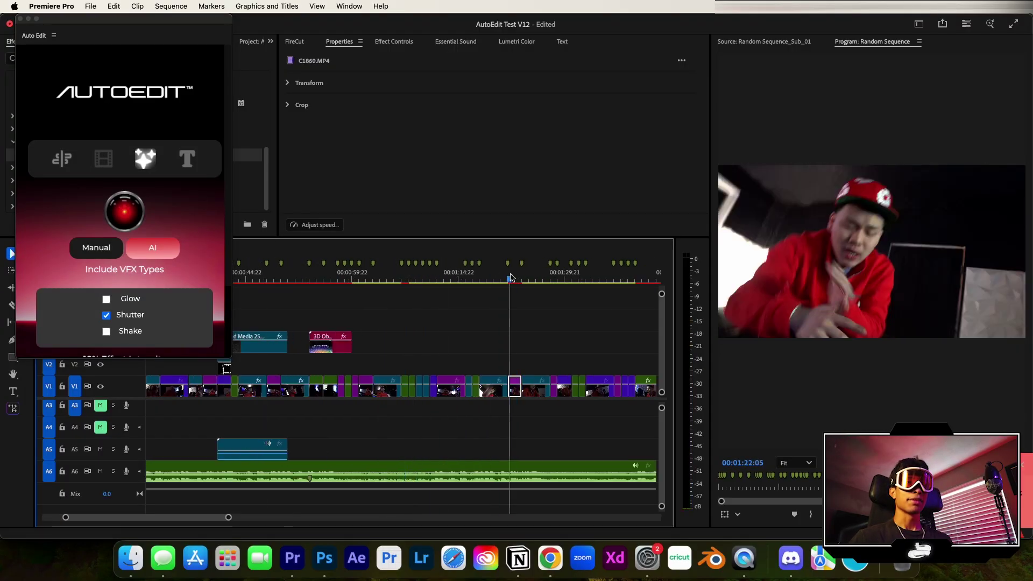
pyautogui.moveTo(155, 19); pyautogui.dragTo(179, 15)
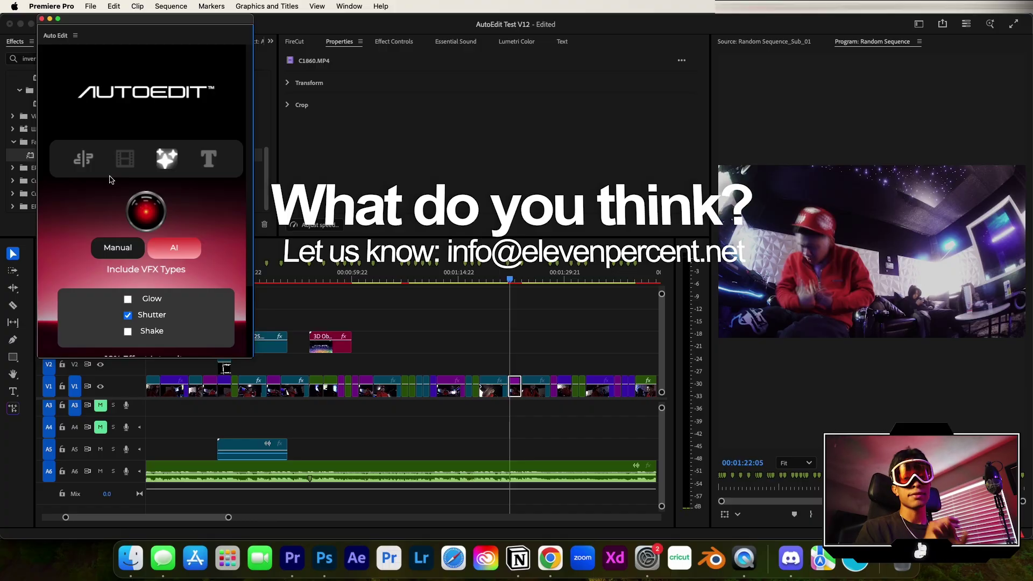
pyautogui.moveTo(119, 19); pyautogui.dragTo(132, 5)
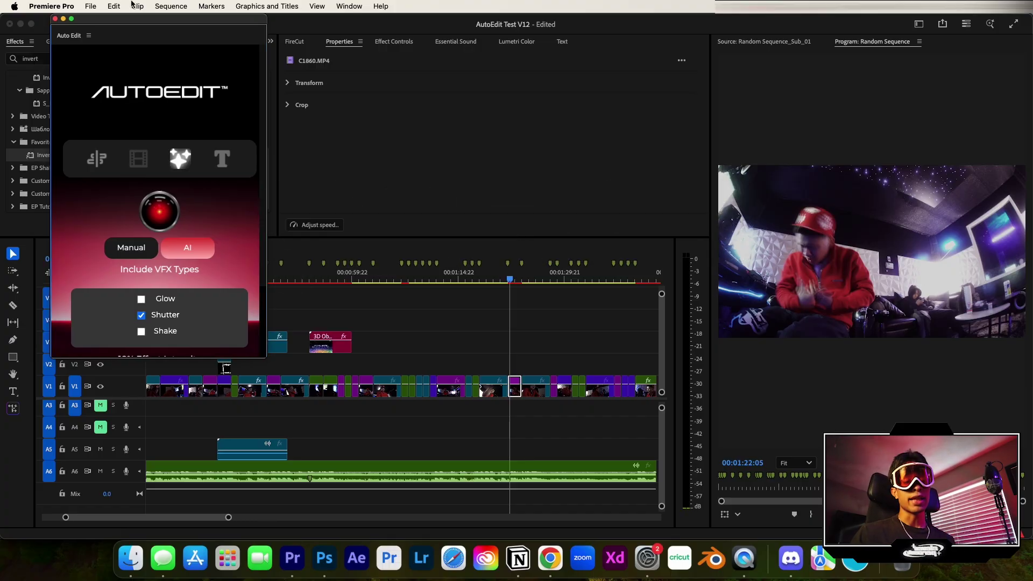